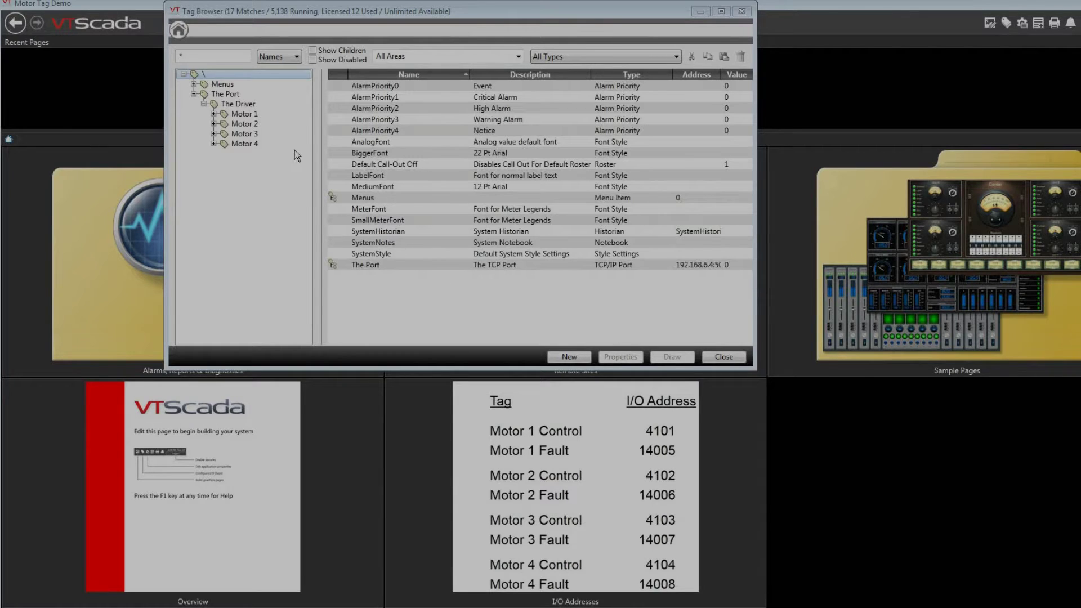
- List The Driver's four motors with their child tags and I/O addresses, then close the Tag Browser
click(248, 105)
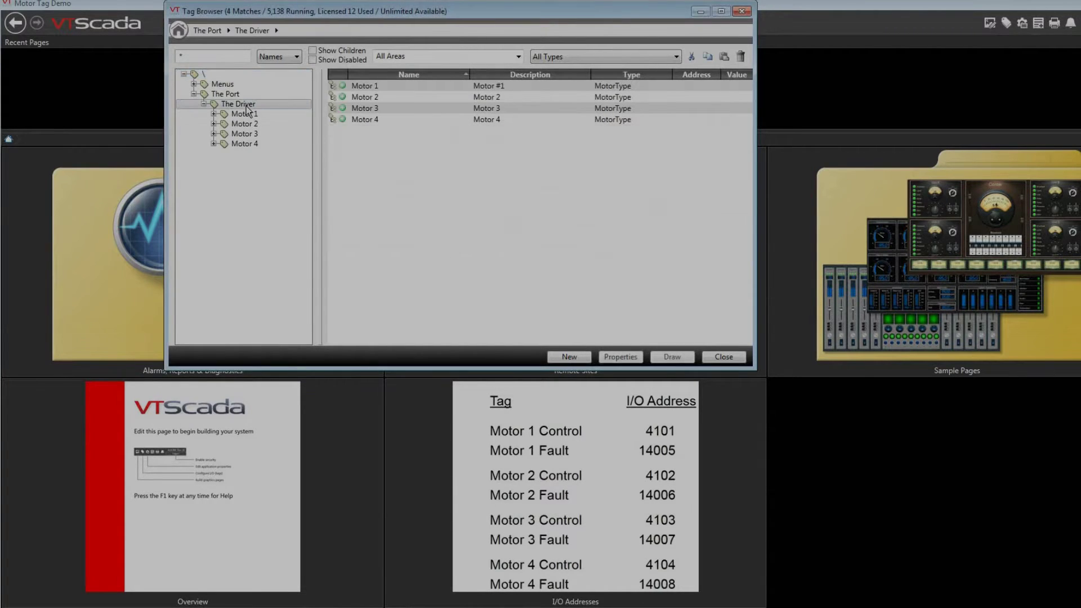
click(320, 53)
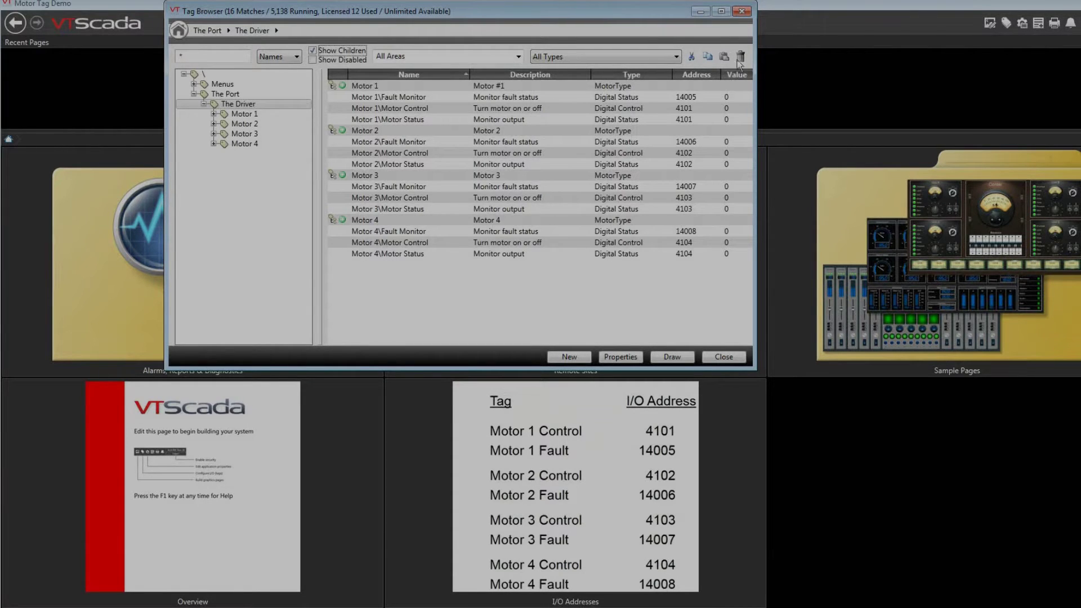
click(743, 11)
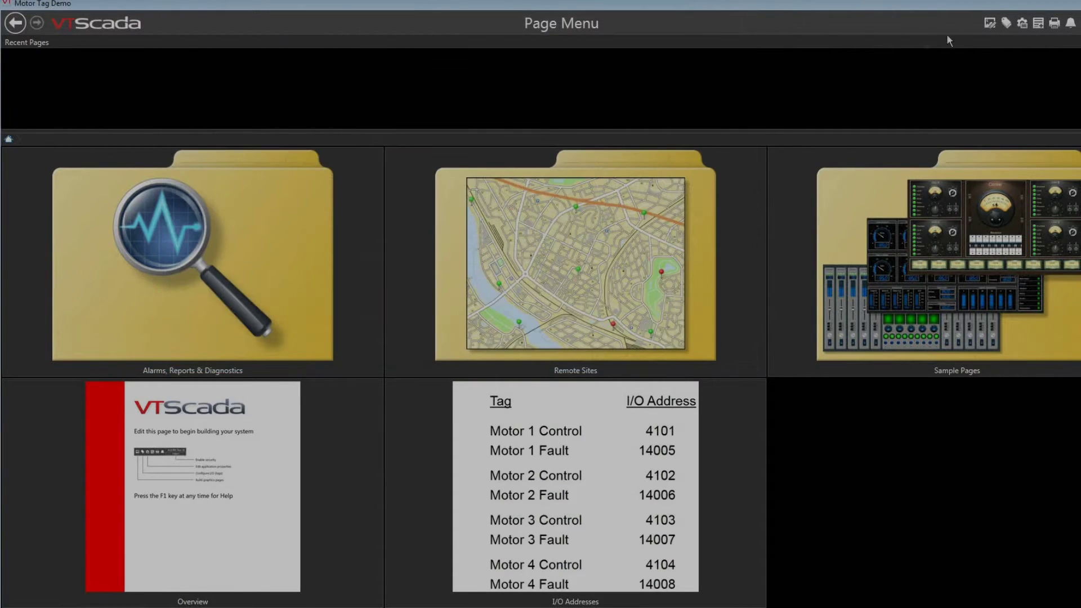
- Open the Overview page in Idea Studio, then select all of its default welcome content and cut it
click(991, 25)
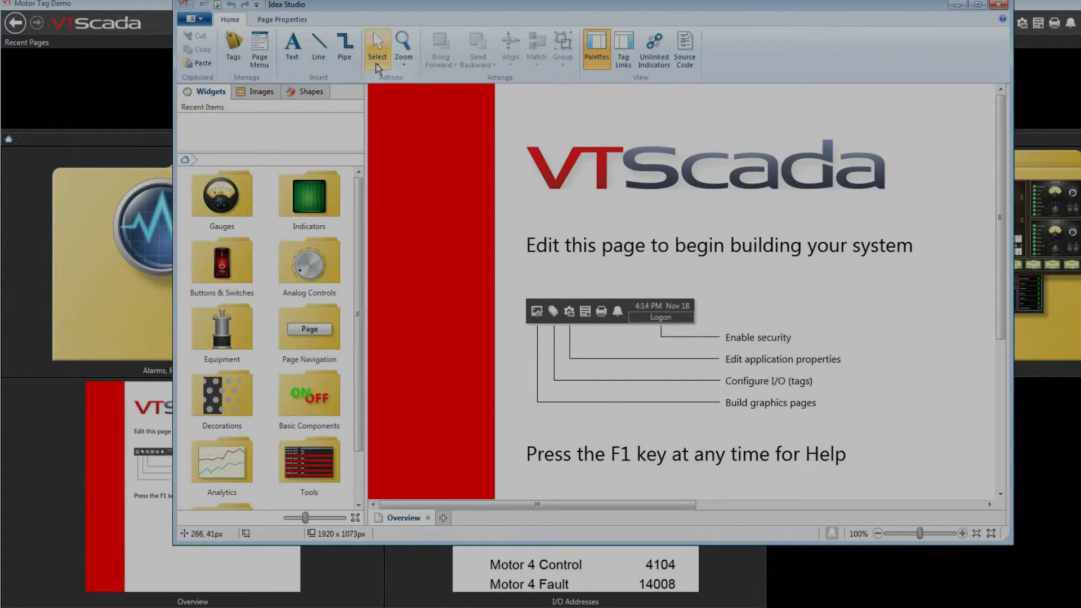
click(377, 66)
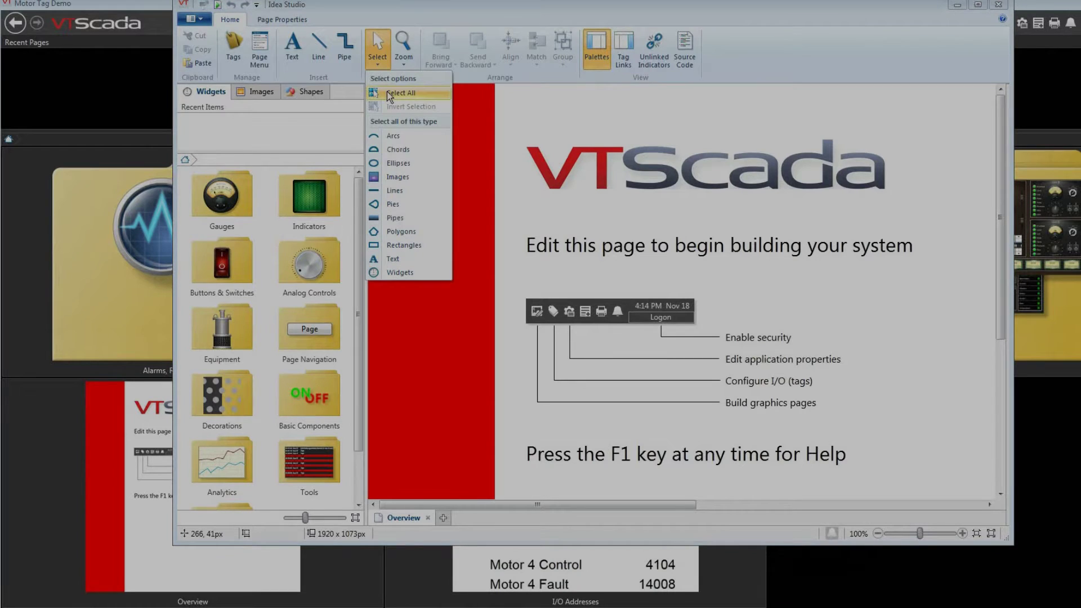
click(387, 91)
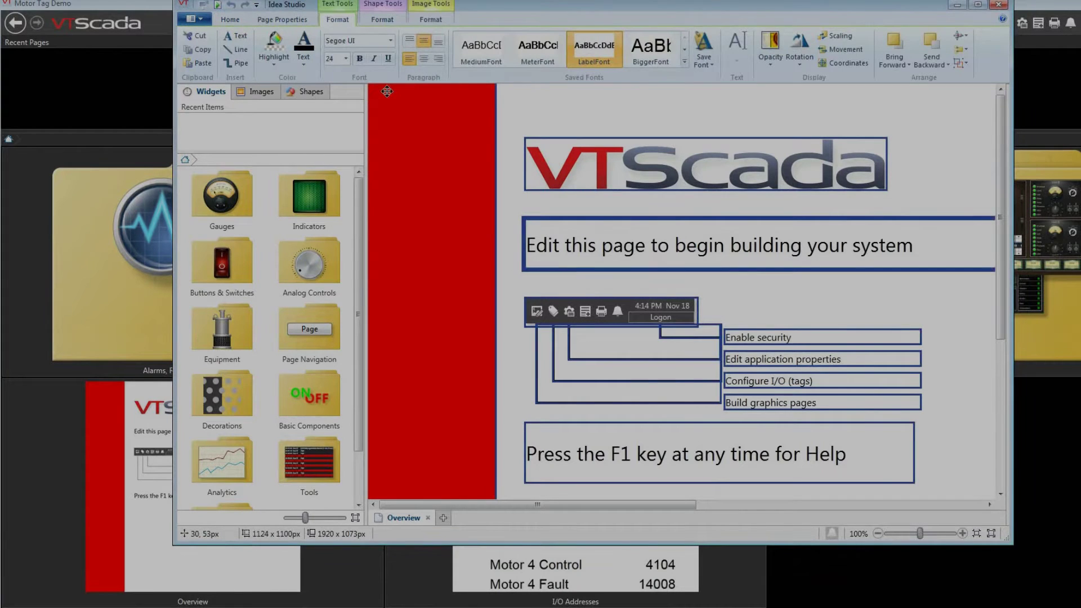
click(203, 35)
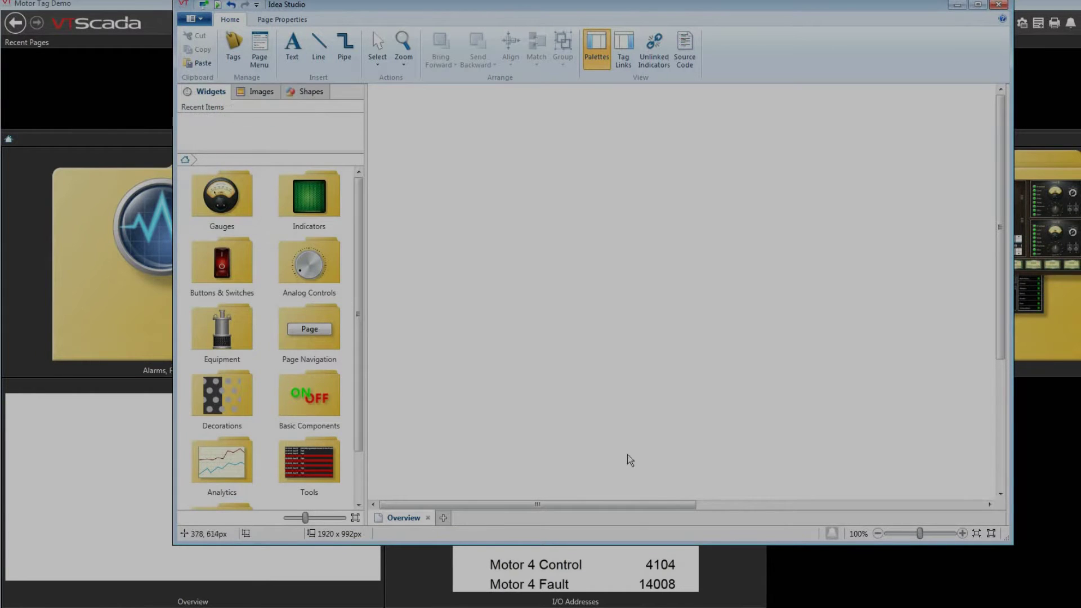
drag(634, 543, 635, 528)
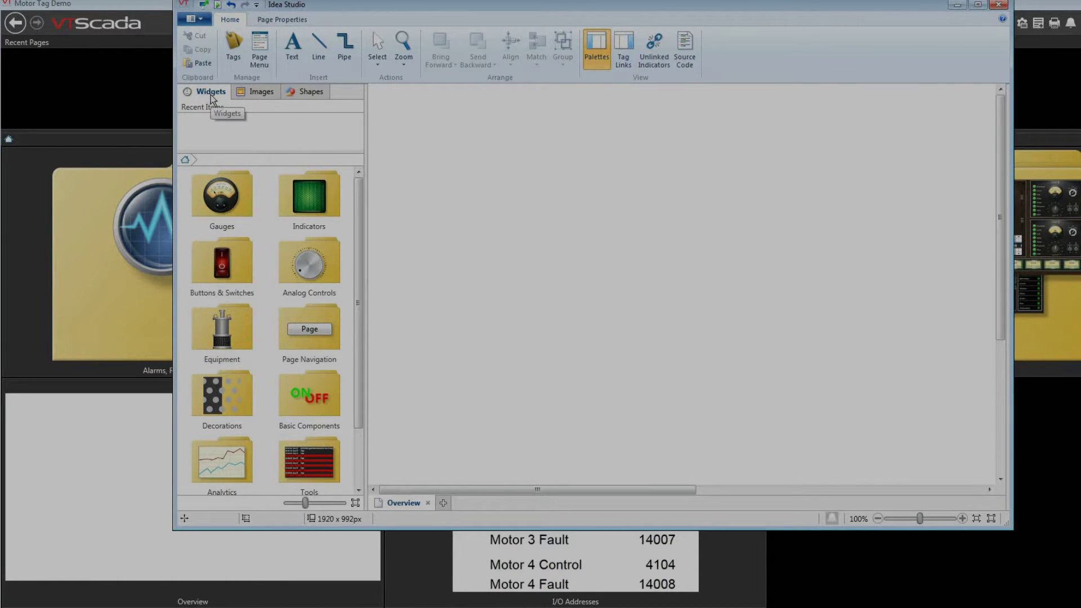
click(247, 96)
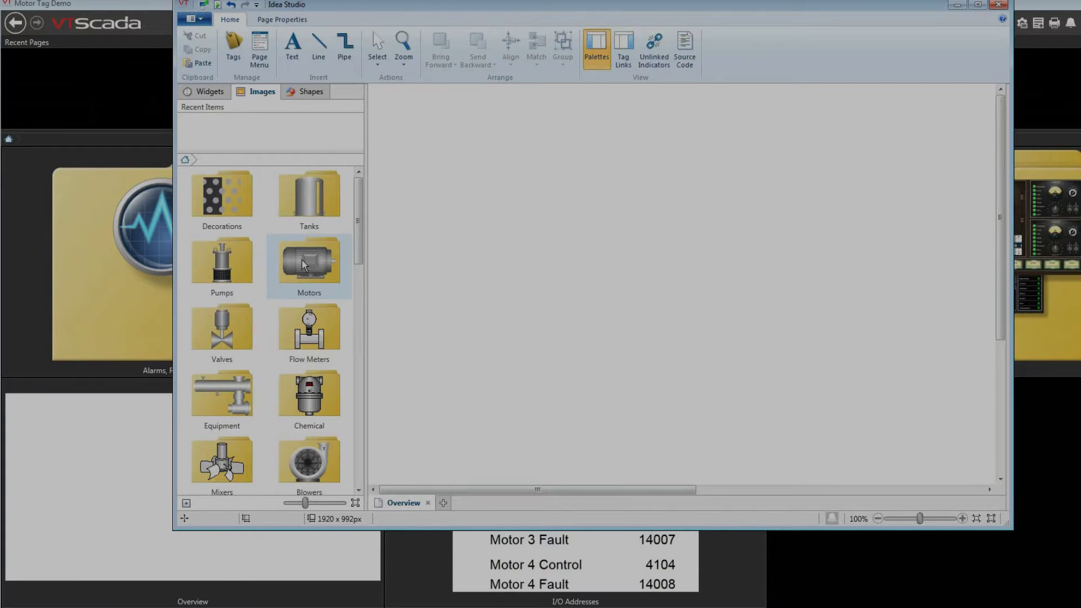
click(213, 93)
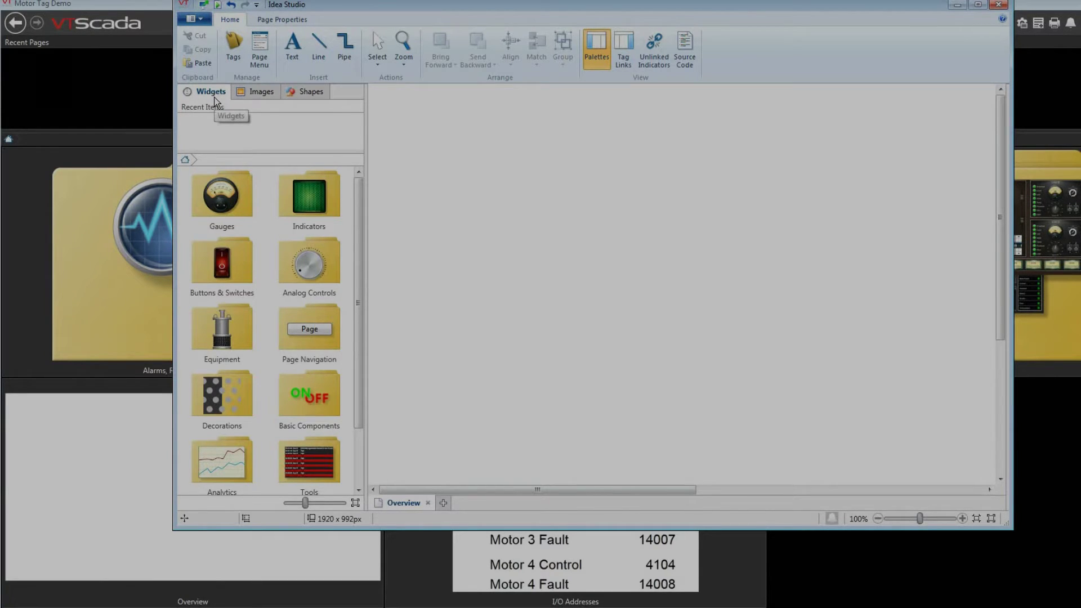
double_click(231, 324)
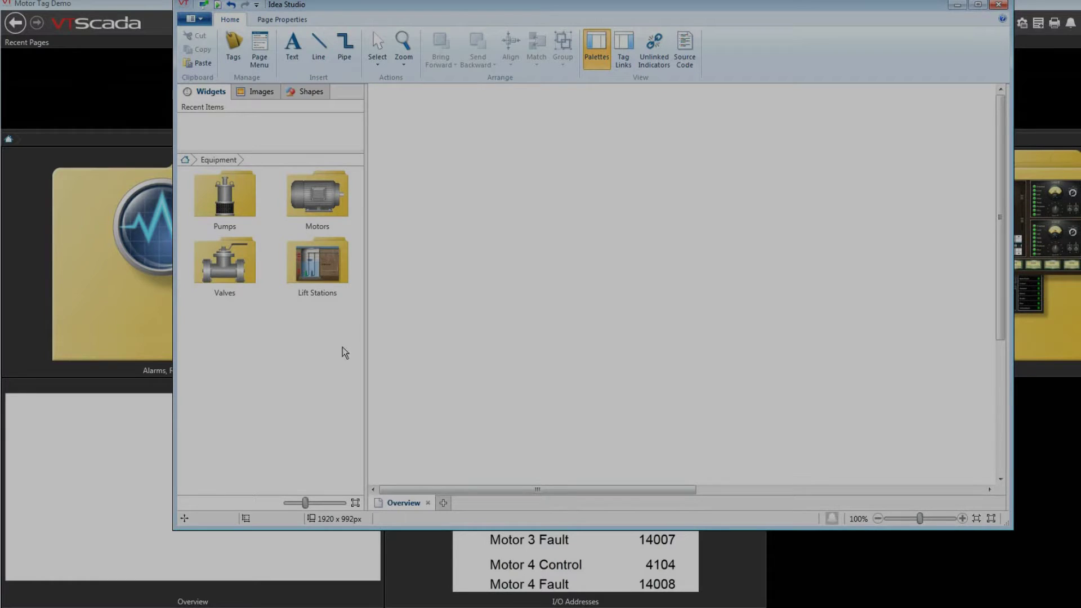
- Drag the Motor23 widget from Equipment > Motors onto the Overview canvas near the upper left
double_click(301, 203)
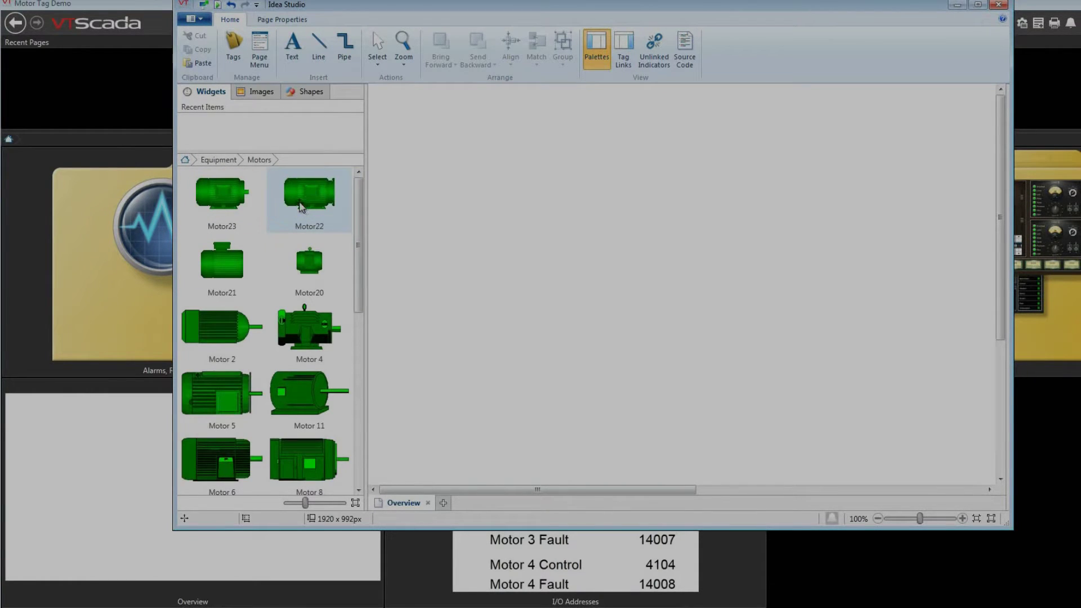
drag(223, 203, 486, 160)
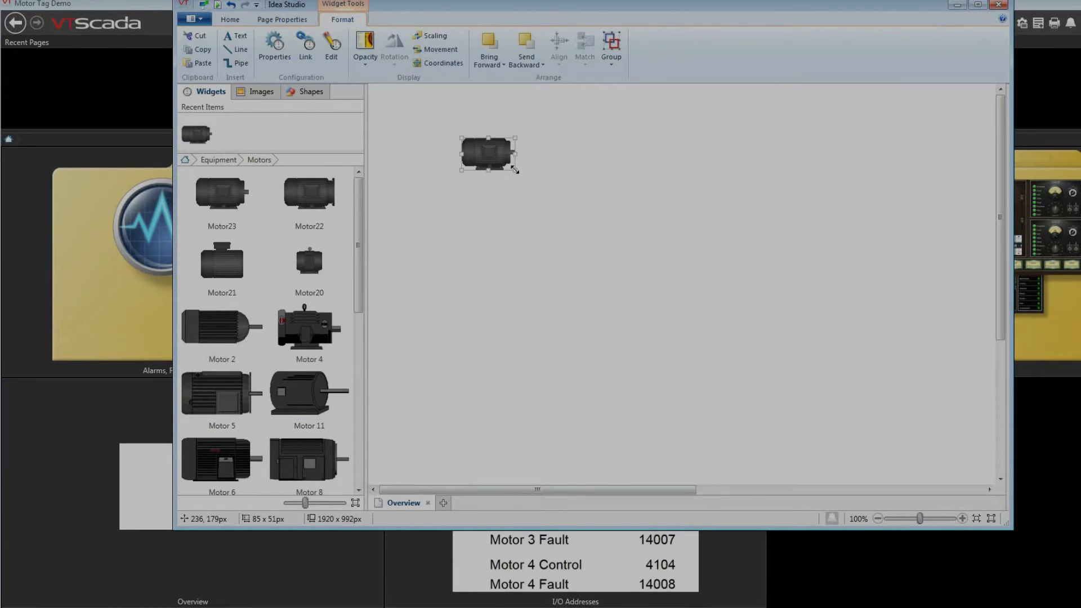
click(236, 24)
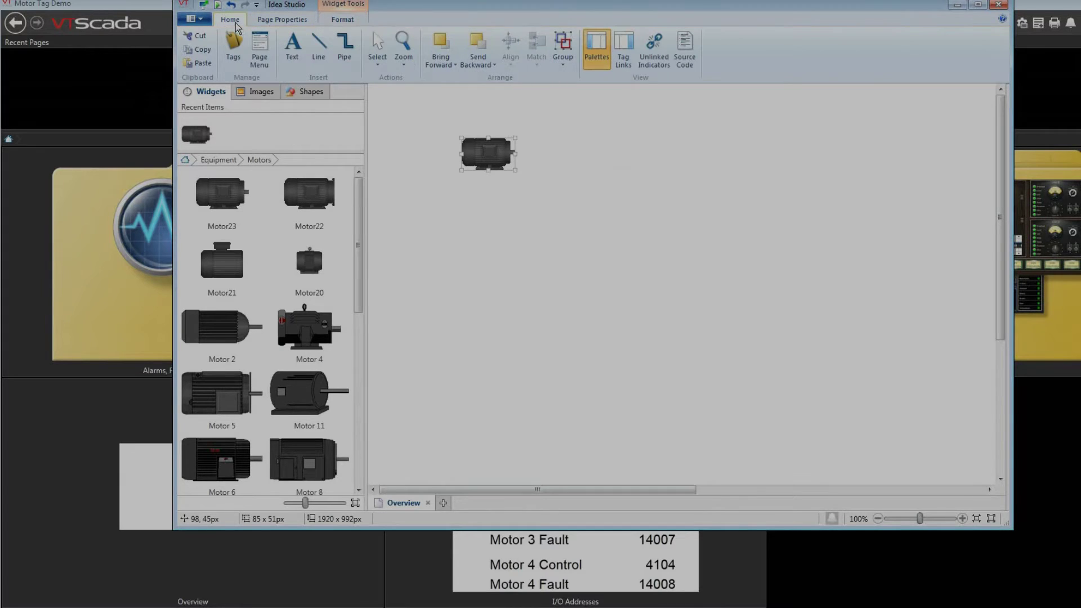
- Turn on Unlinked Indicators and inspect the motor widget's yellow warning marker
click(650, 48)
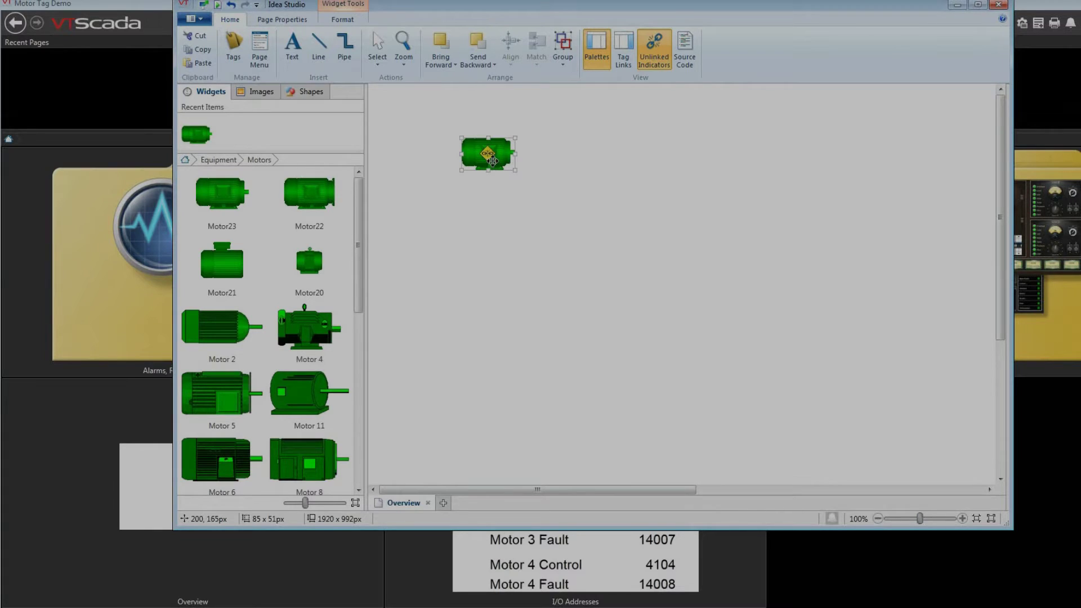
mouse_move(489, 155)
mouse_move(497, 158)
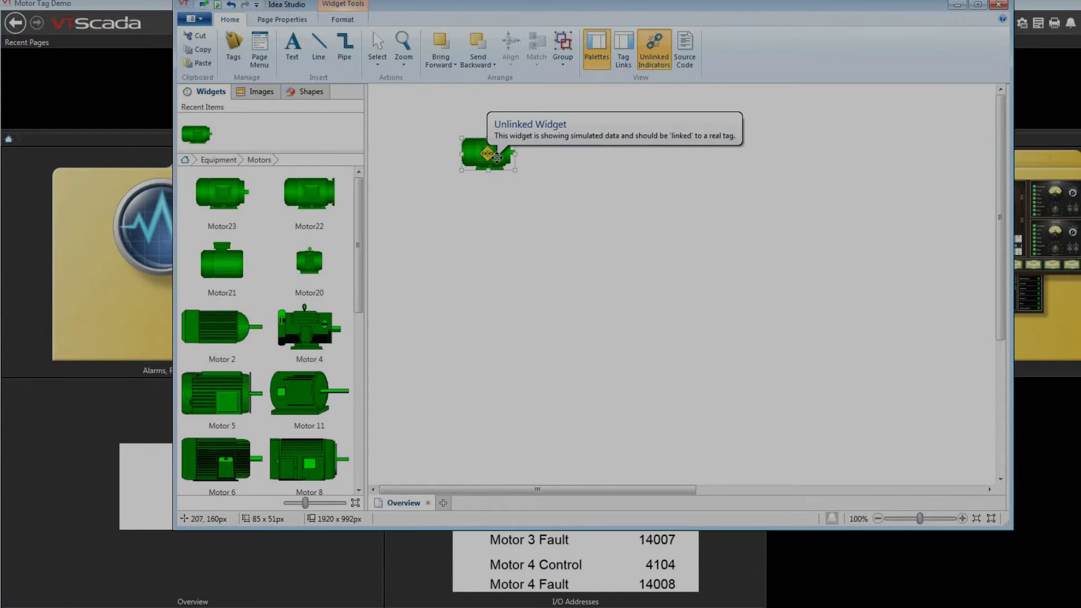
- Link the motor widget to the Motor 1\Motor Status tag
click(334, 21)
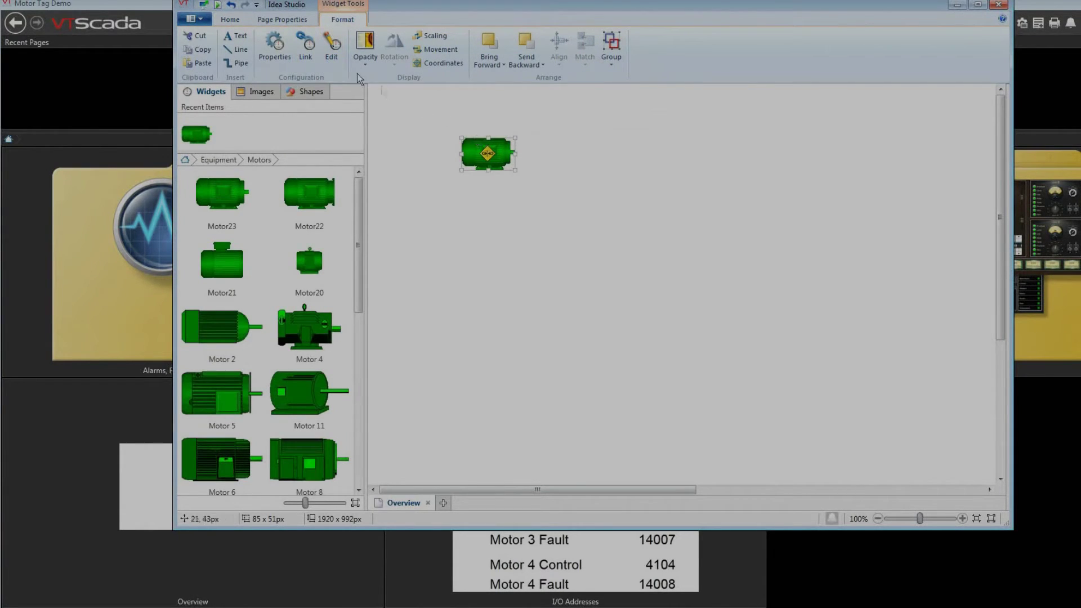
click(311, 52)
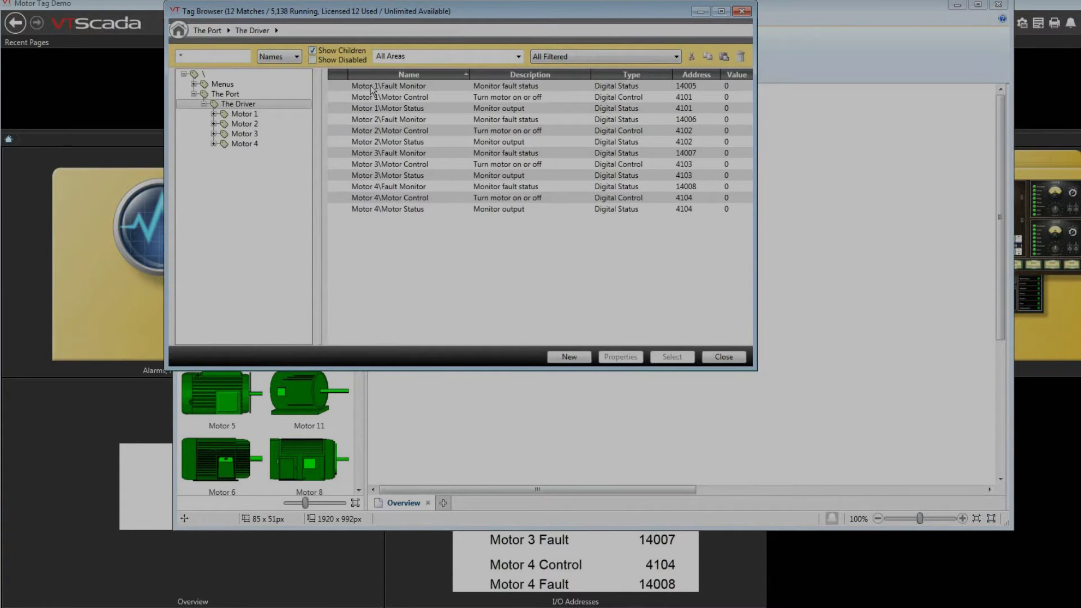
click(400, 108)
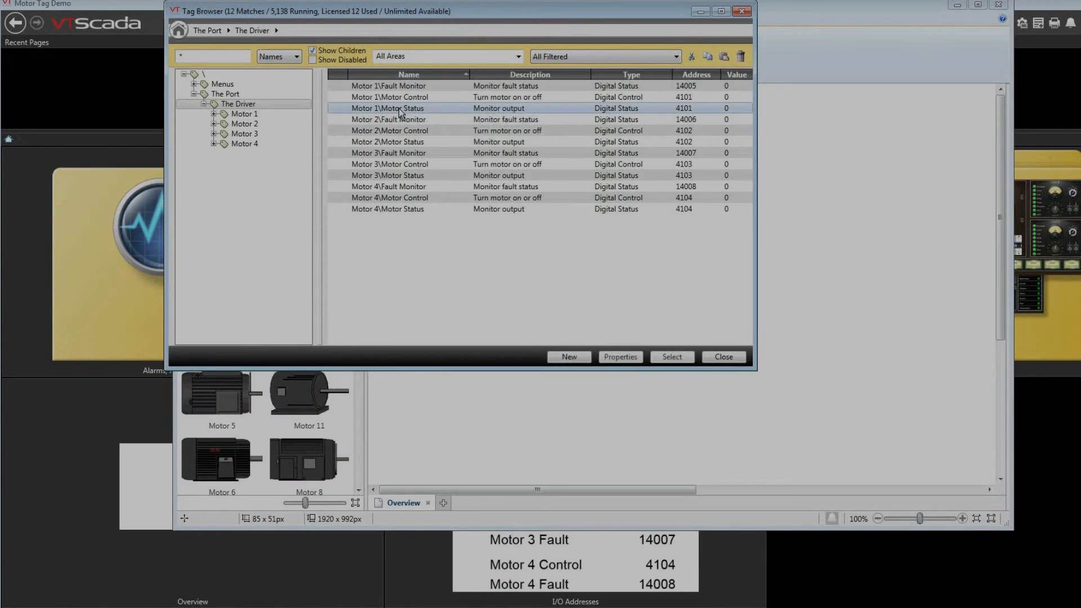
click(672, 359)
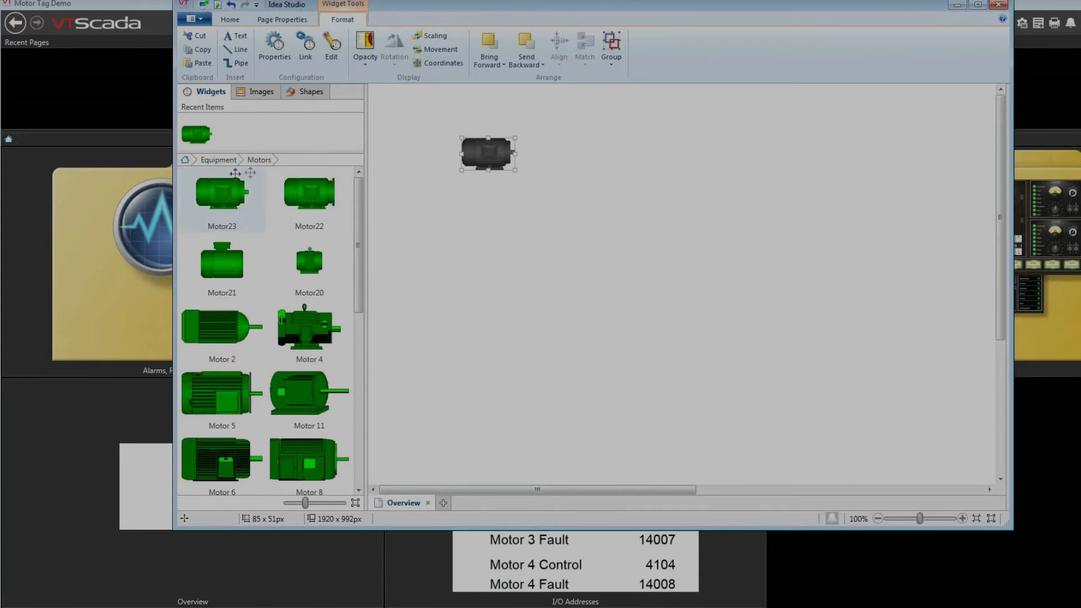
- Return the widget library to its top-level folders and close Idea Studio
click(185, 160)
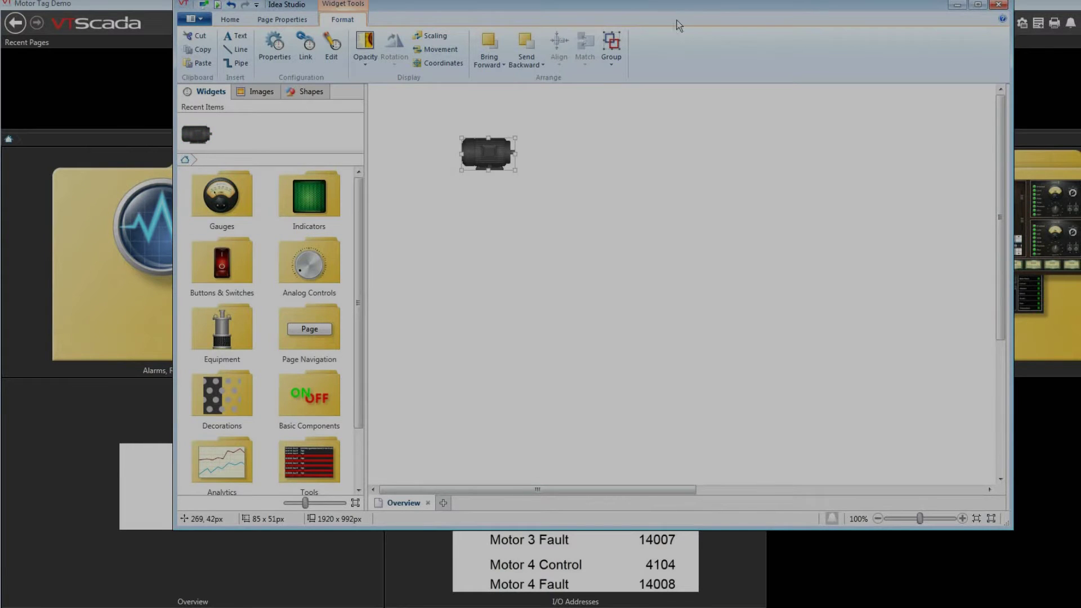
drag(712, 8, 697, 15)
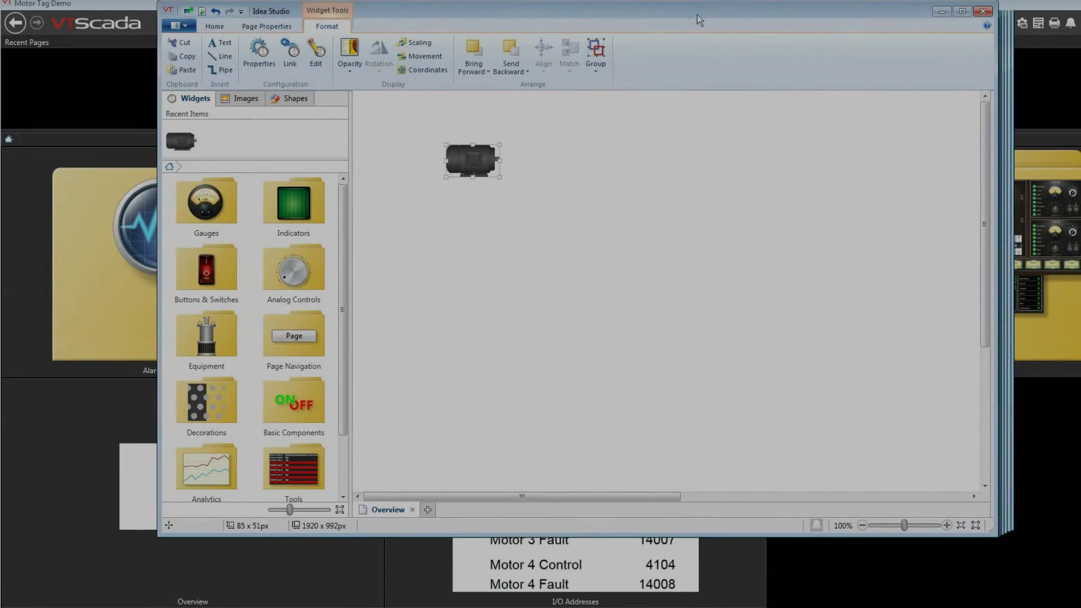
click(982, 11)
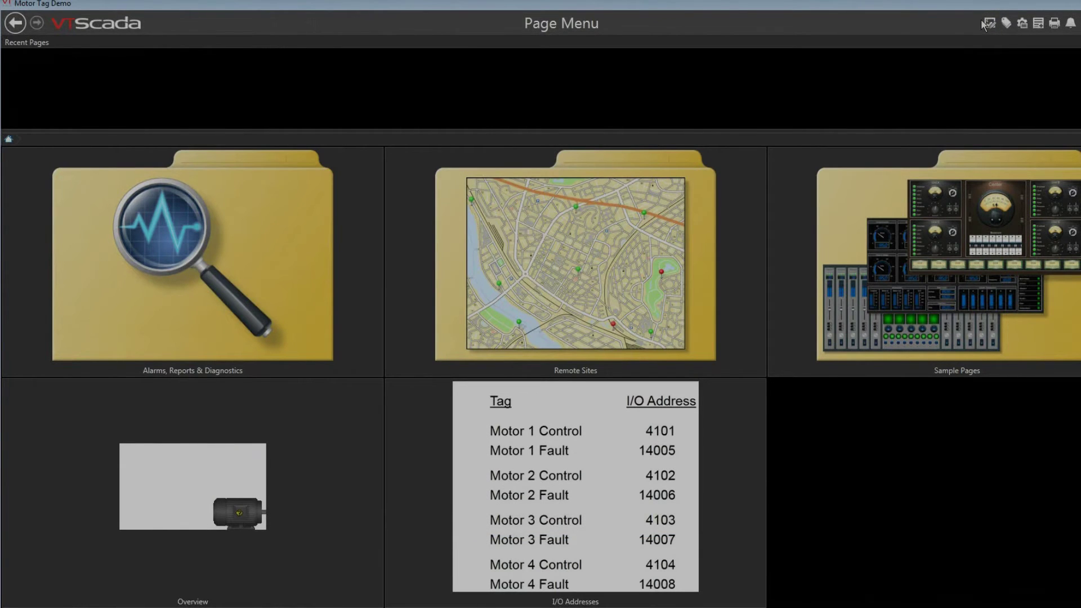
- In the Tag Browser, select Motor 1\Motor Control and draw a widget for it
click(982, 20)
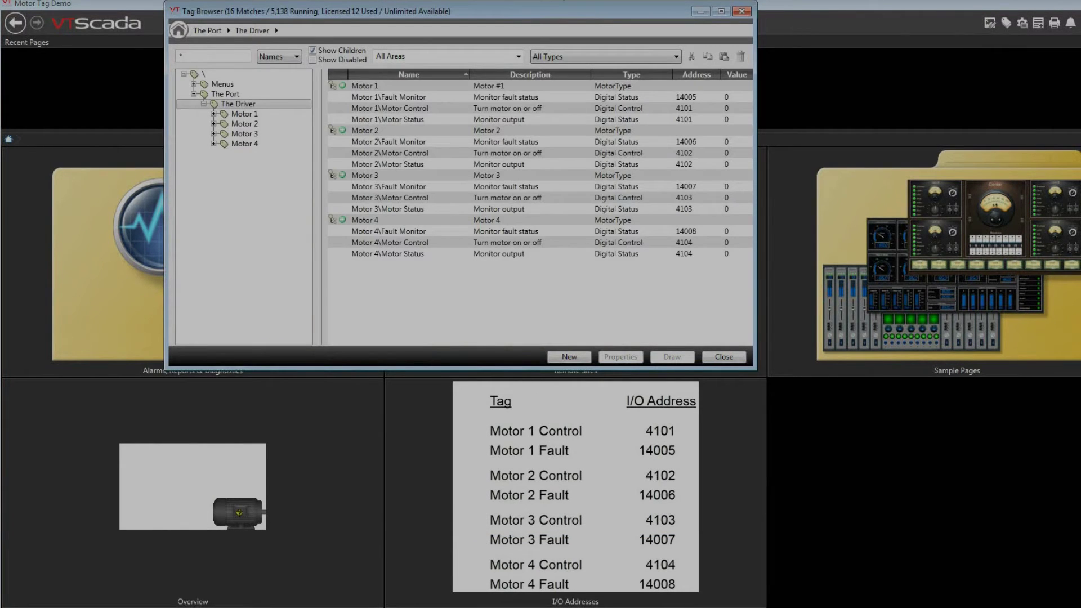
click(214, 114)
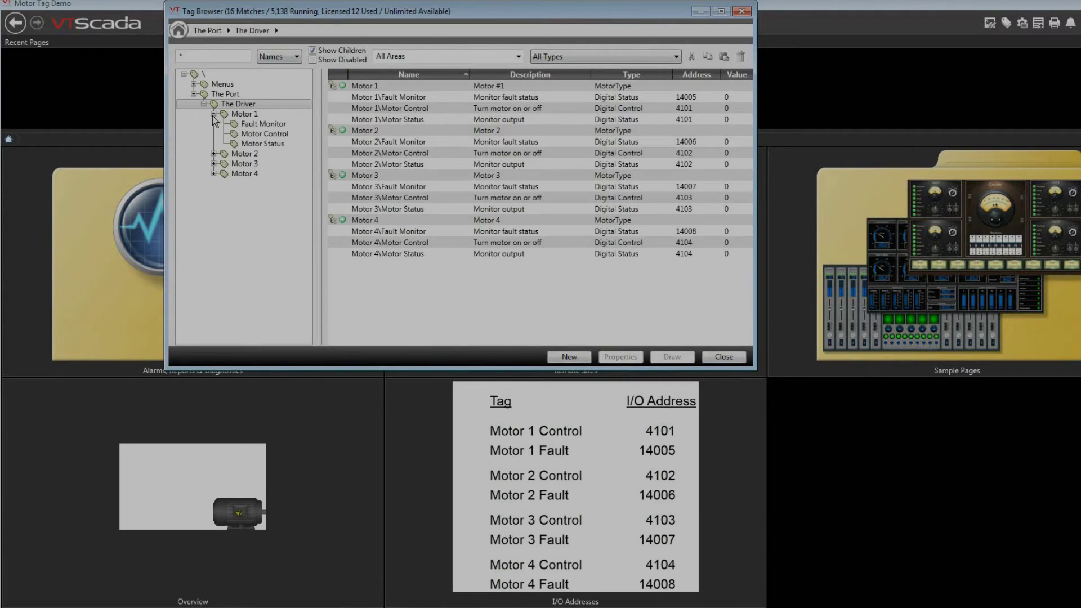
click(254, 144)
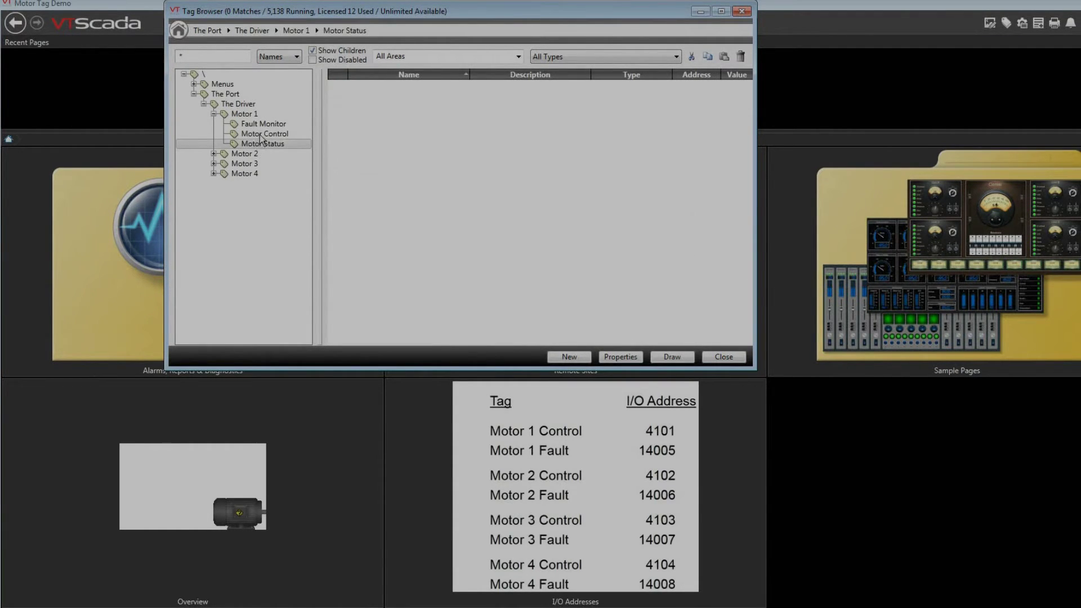
click(260, 135)
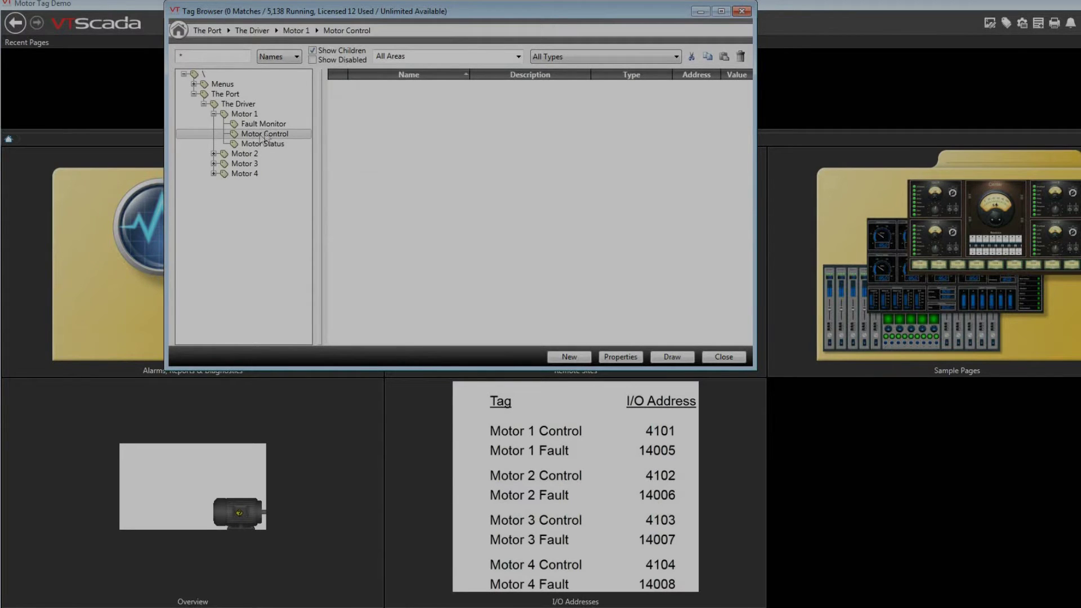
click(671, 357)
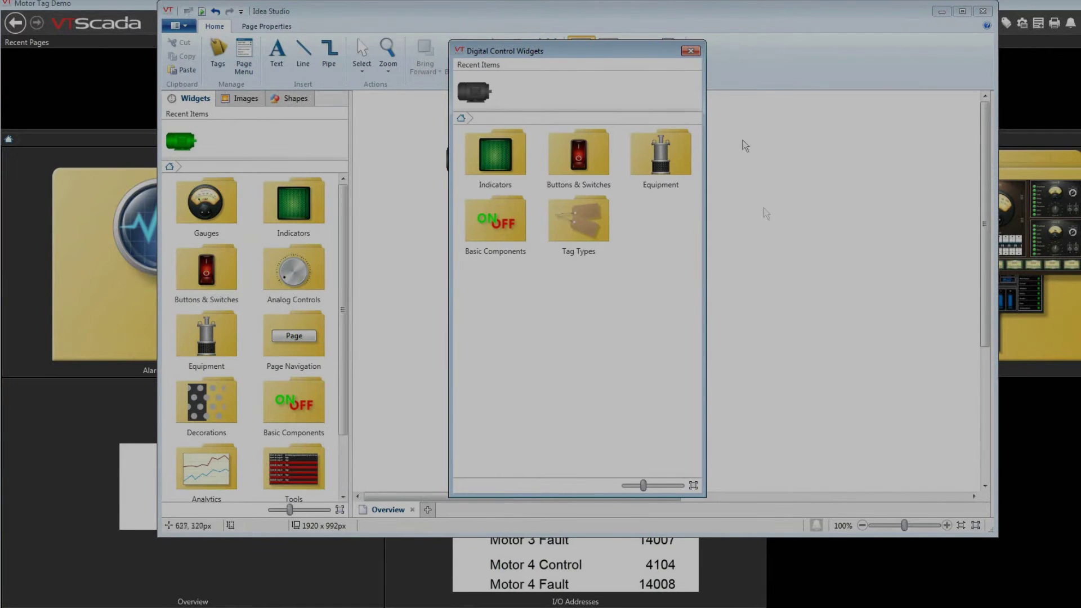
- Place Push Button 4 from Buttons & Switches on the canvas just left of the motor
drag(640, 55, 319, 72)
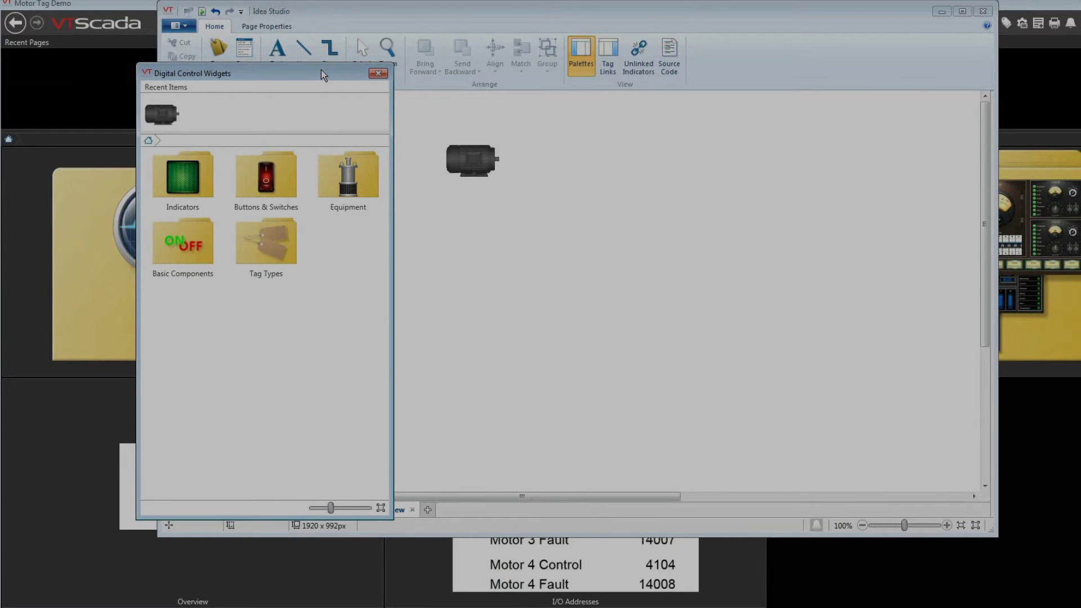
drag(323, 70, 253, 68)
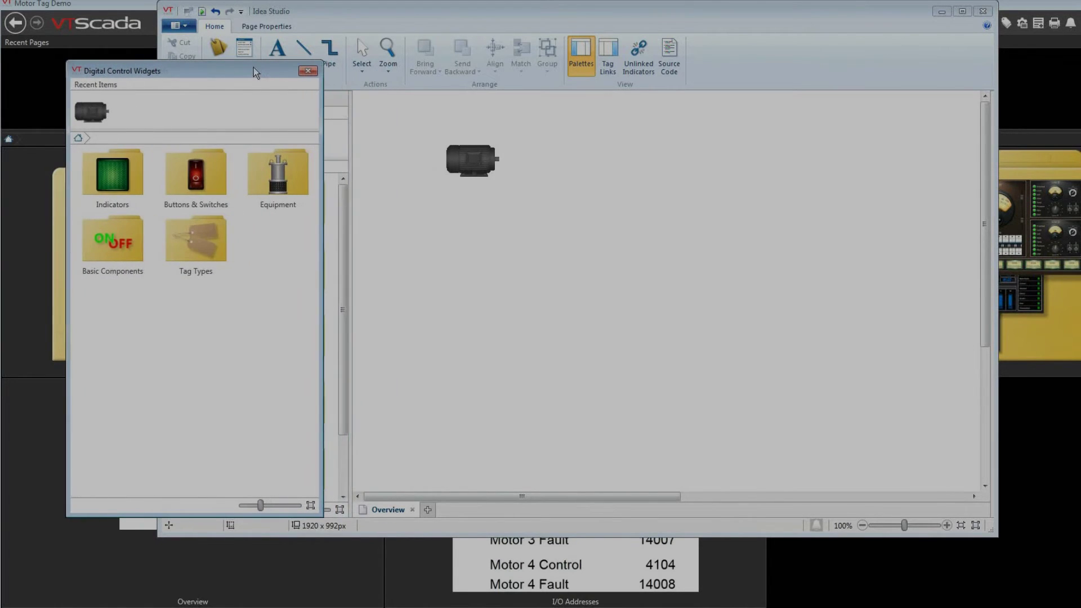
click(211, 181)
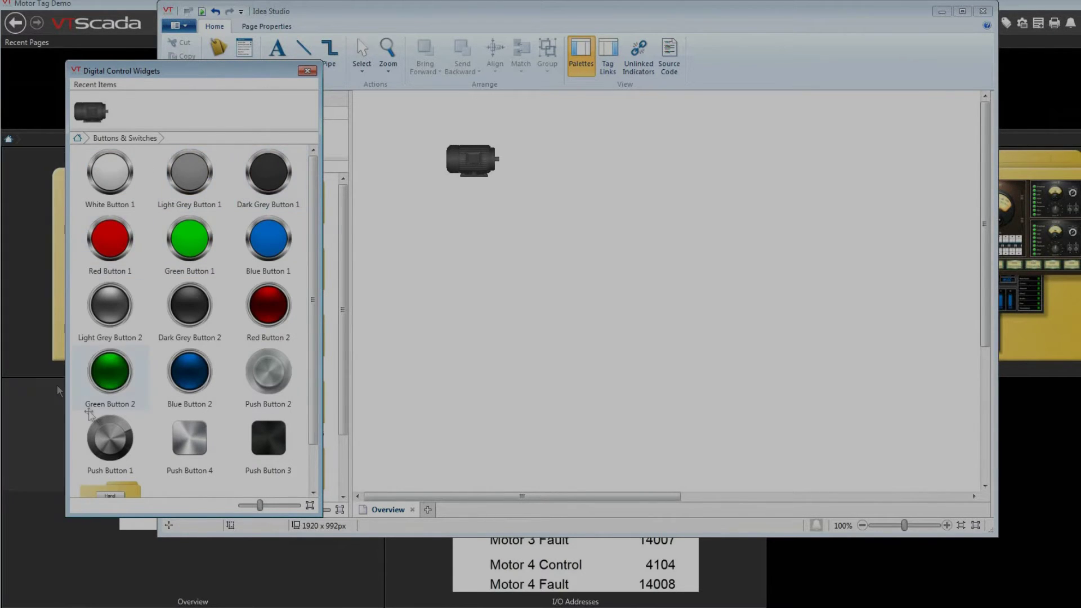
scroll(310, 248, down, 1)
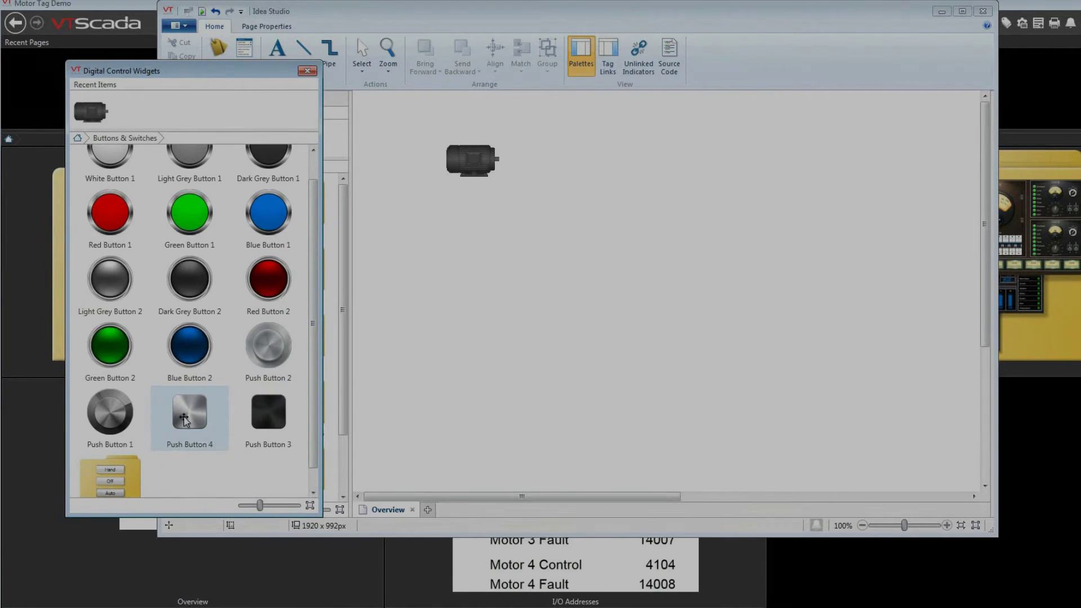
drag(186, 421, 417, 168)
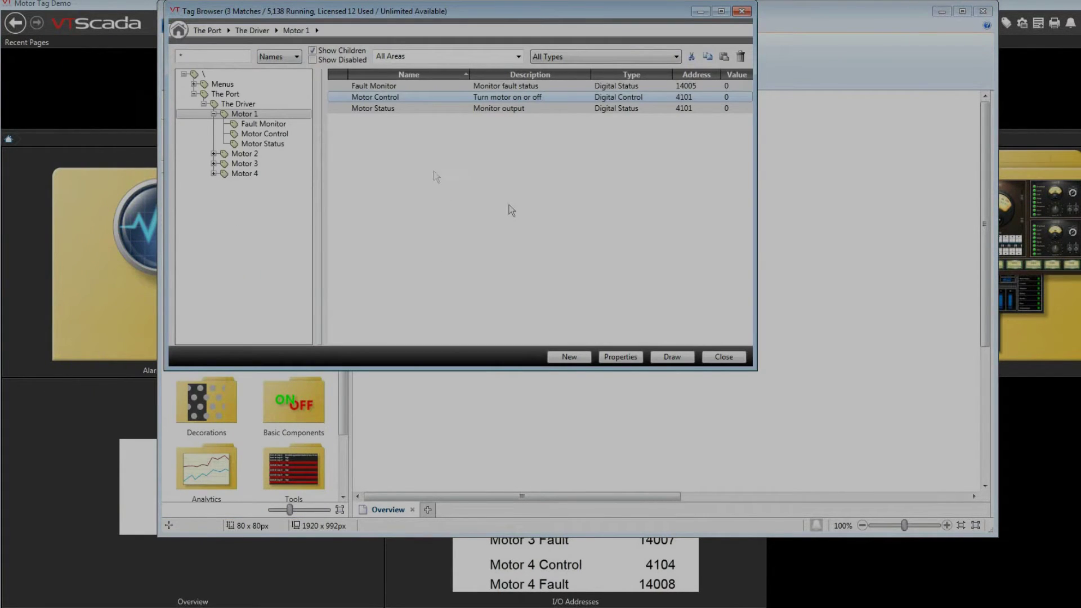
- Close the Tag Browser and nudge the push button slightly lower beside the motor
click(723, 356)
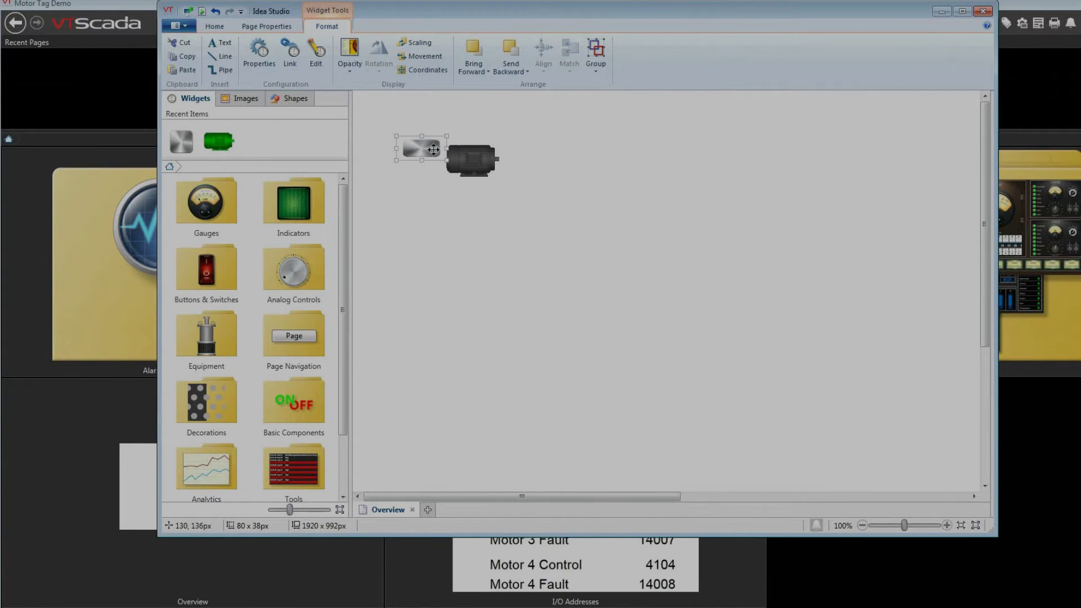
drag(434, 149, 433, 154)
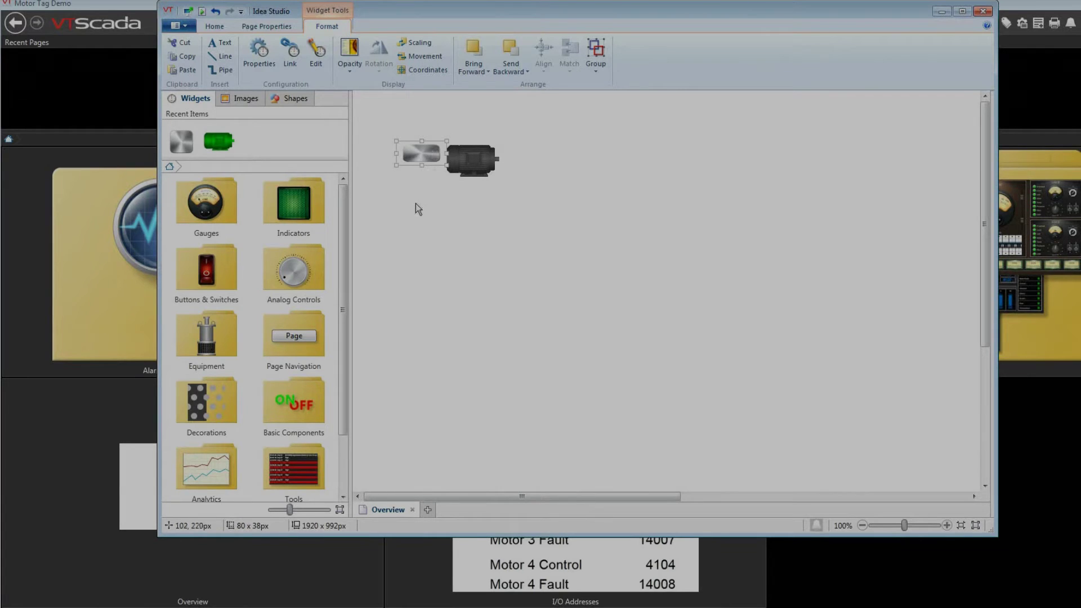
click(218, 266)
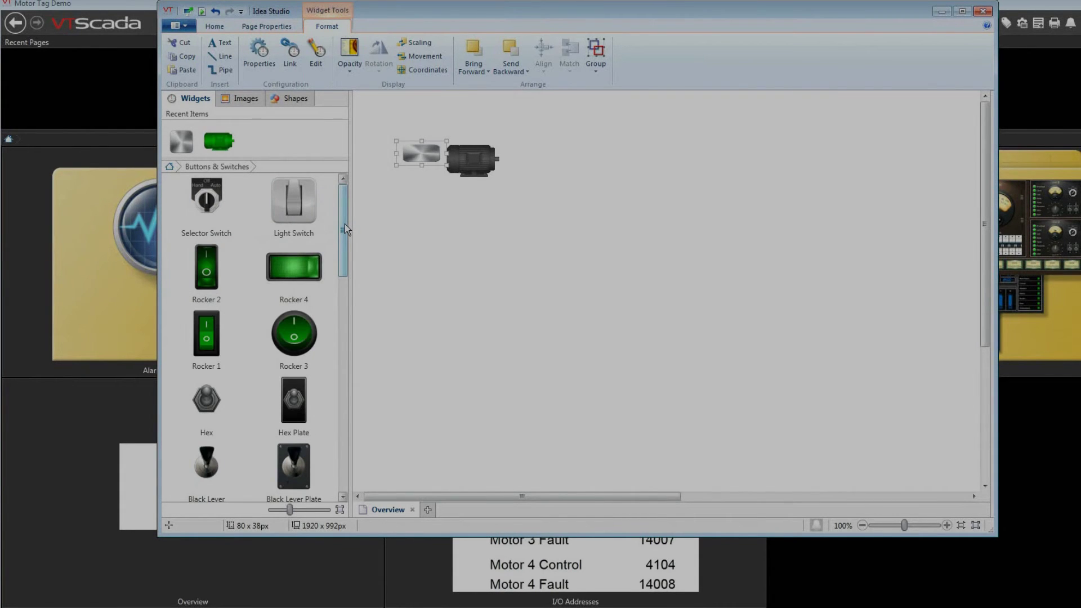
- Place a second Push Button 4 below the first and match both buttons to 80 × 76 px
drag(345, 224, 344, 437)
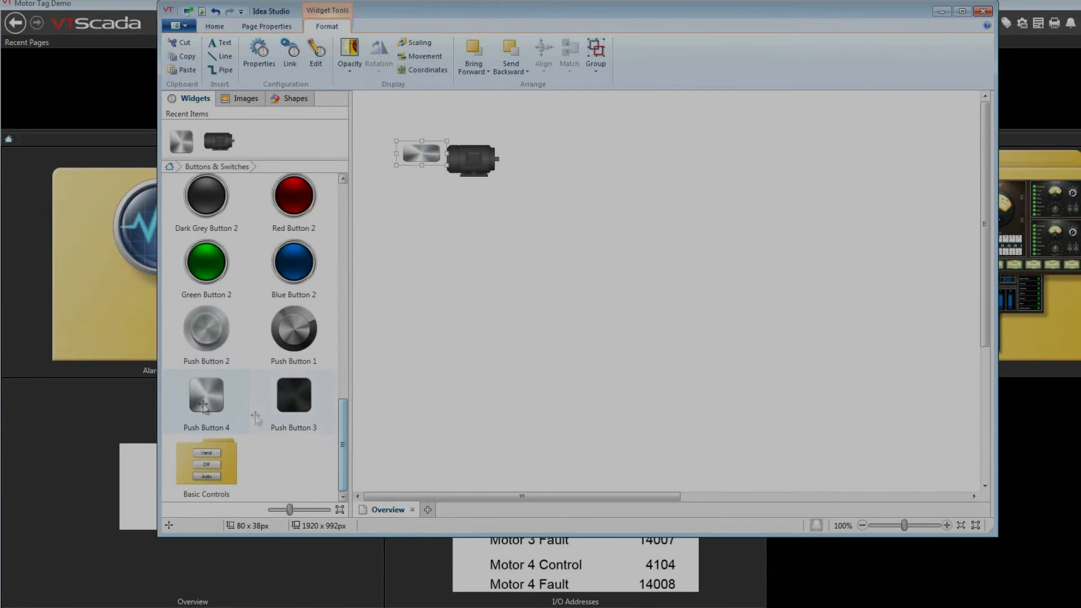
drag(204, 406, 417, 202)
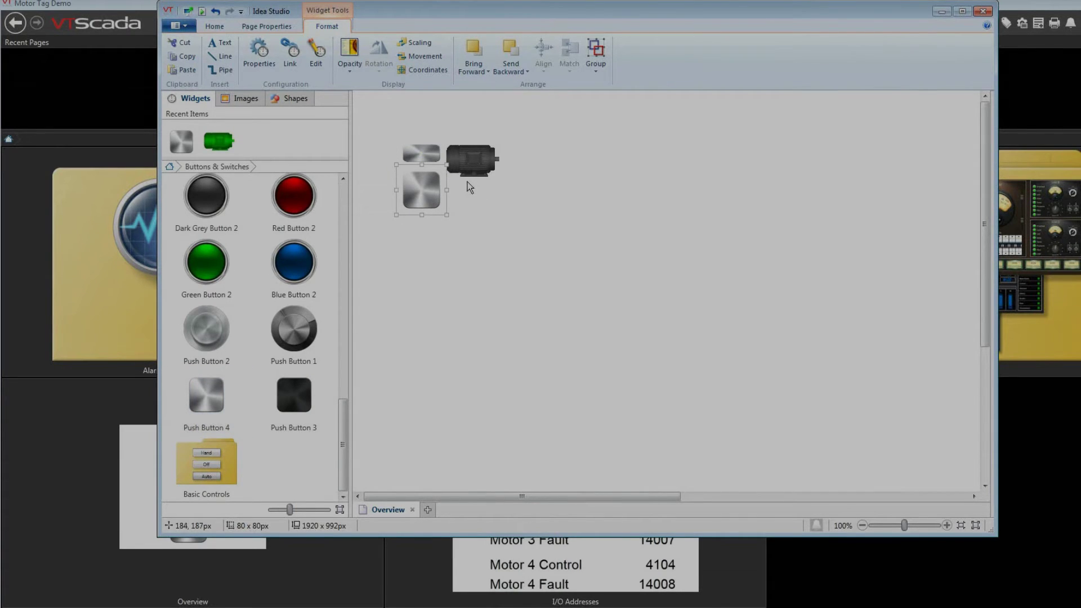
shift+click(424, 154)
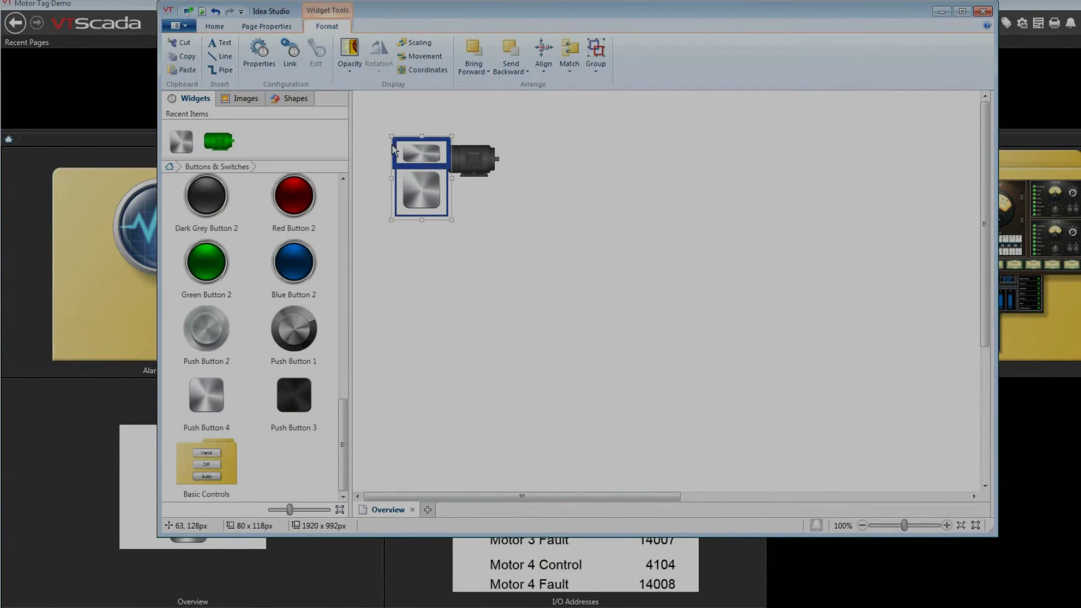
click(571, 78)
click(574, 85)
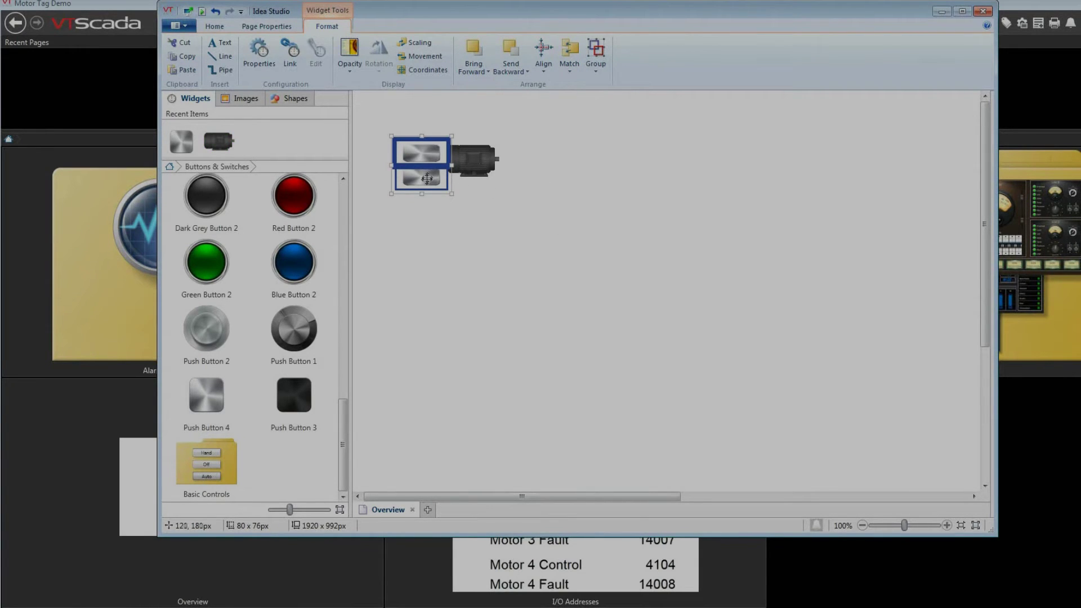
mouse_move(426, 179)
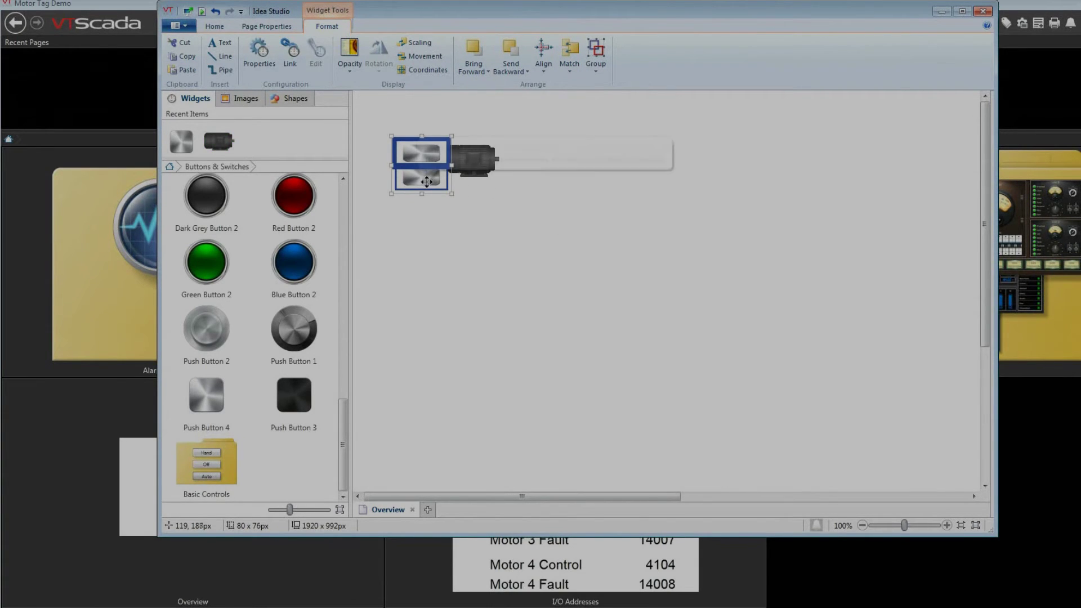
click(556, 313)
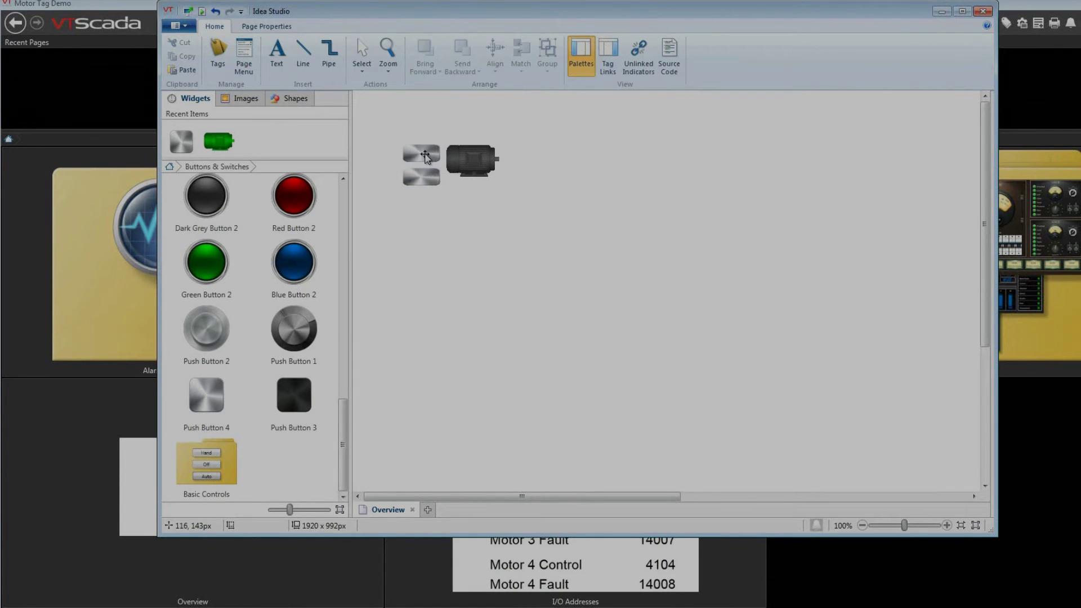
mouse_move(425, 156)
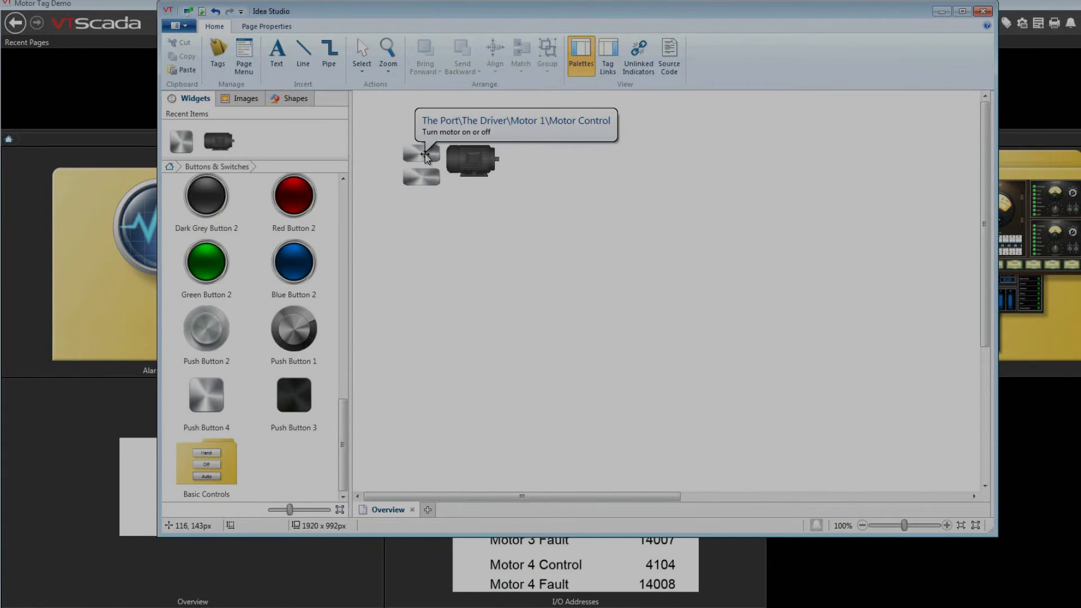
- Start linking the upper push button to a tag, then close the Tag Browser
right_click(426, 157)
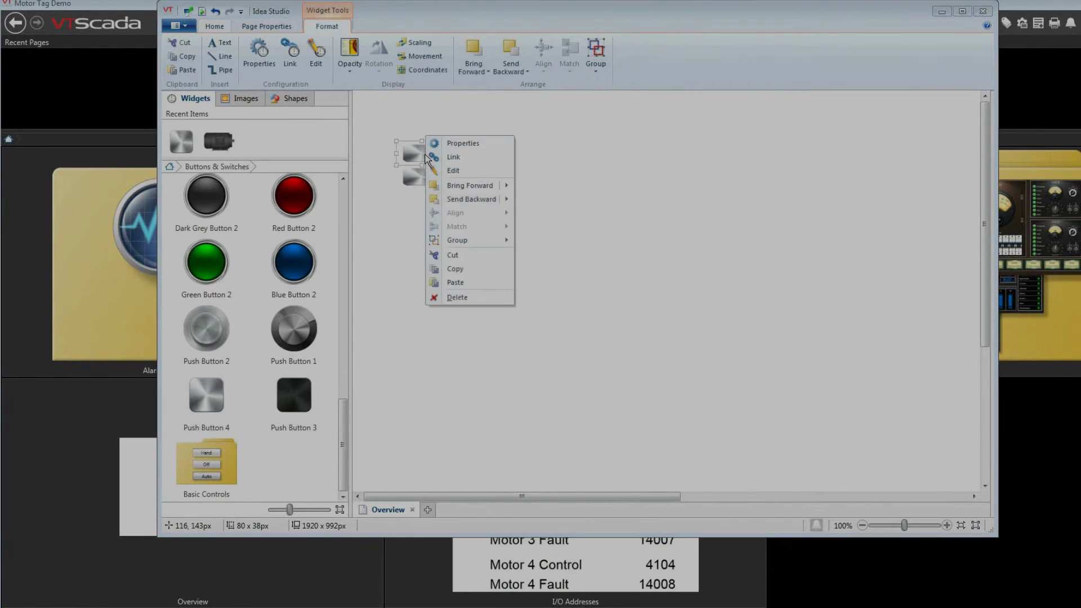
click(455, 158)
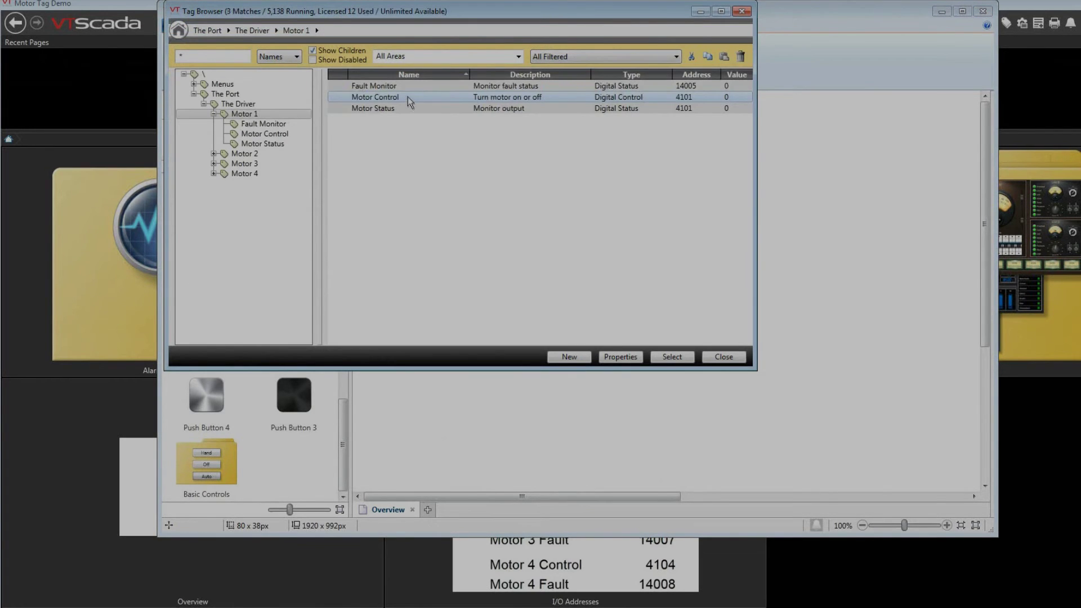
click(724, 357)
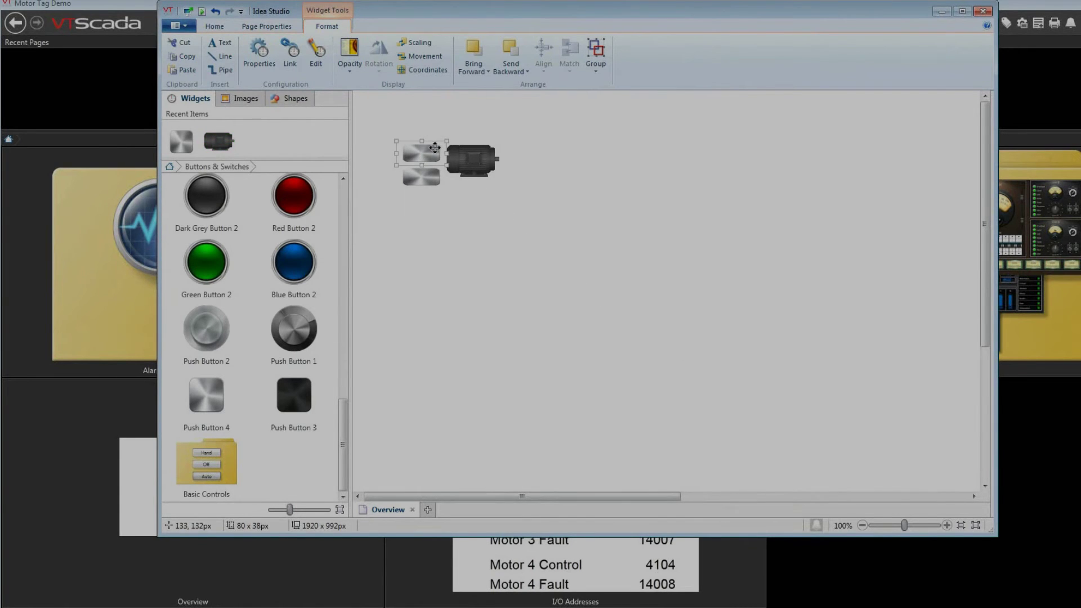
- Set the upper button's properties: turn off the Confirmation Dialog and make it green
click(262, 56)
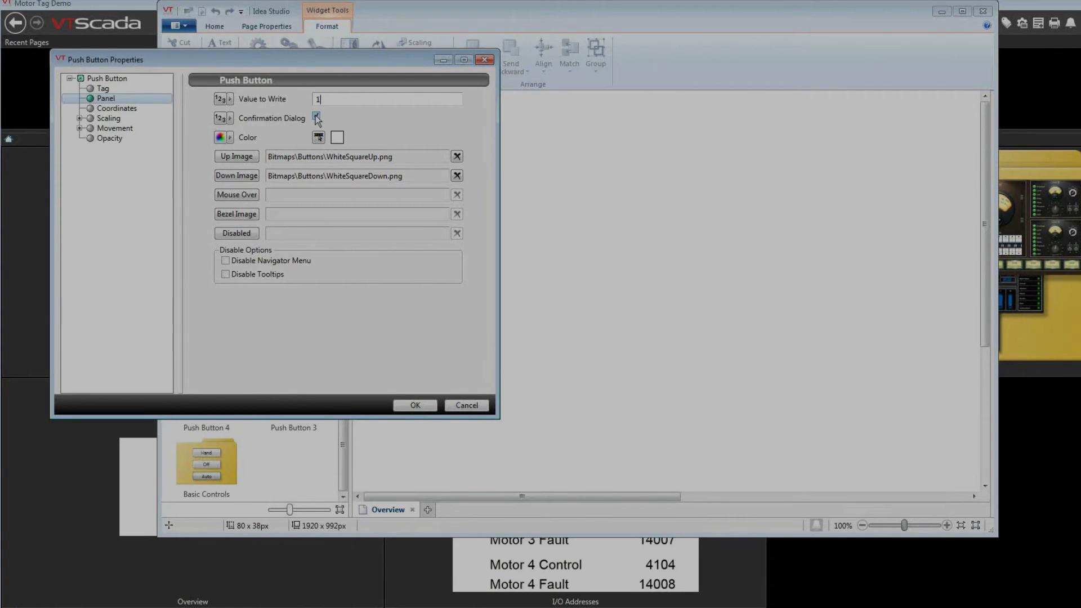
click(316, 117)
drag(302, 58, 731, 102)
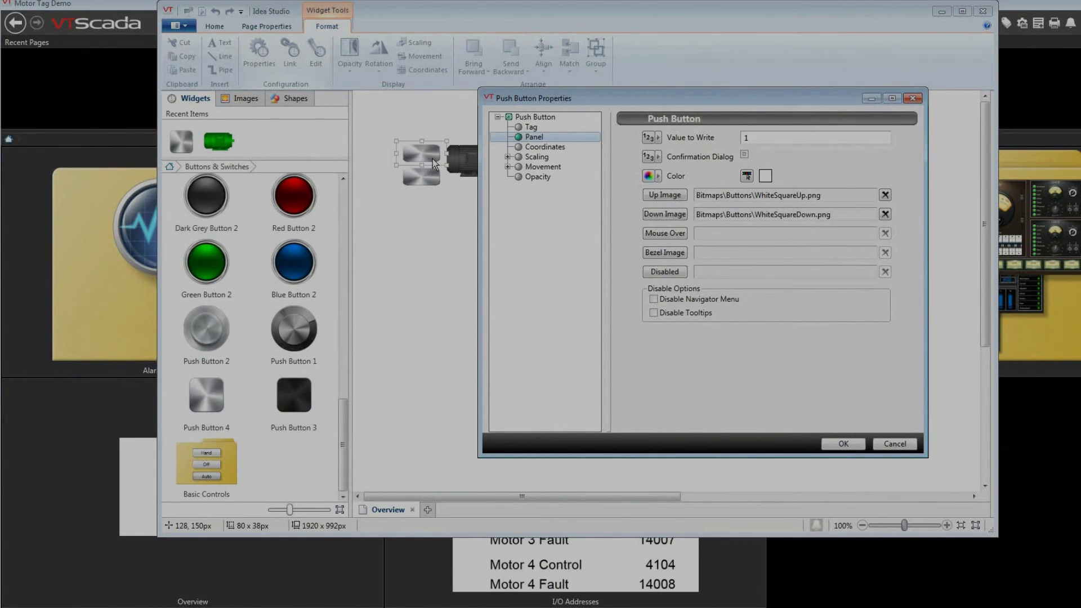
click(746, 176)
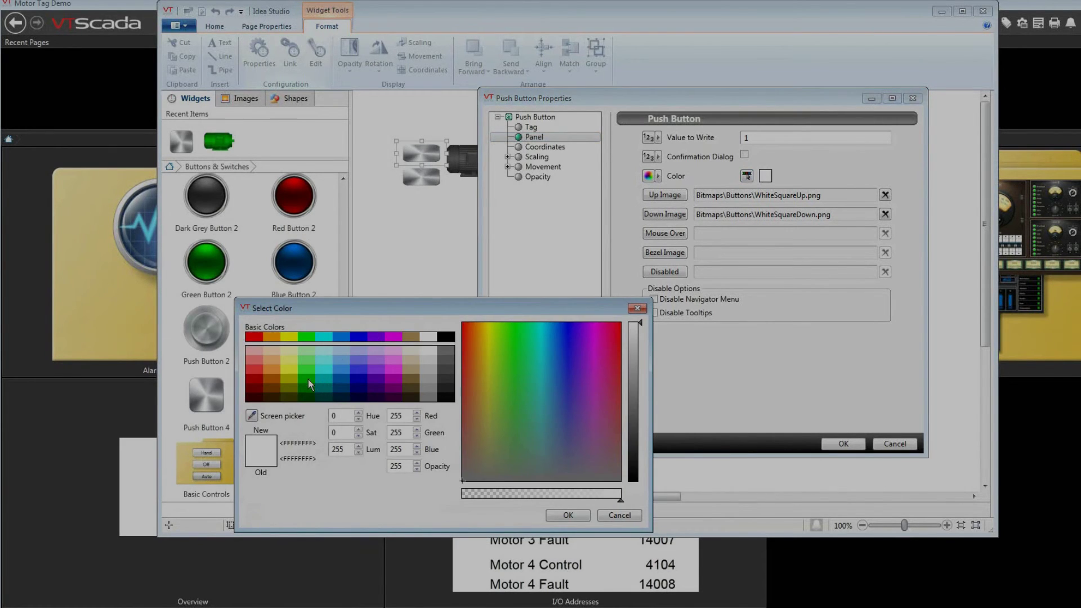
click(309, 380)
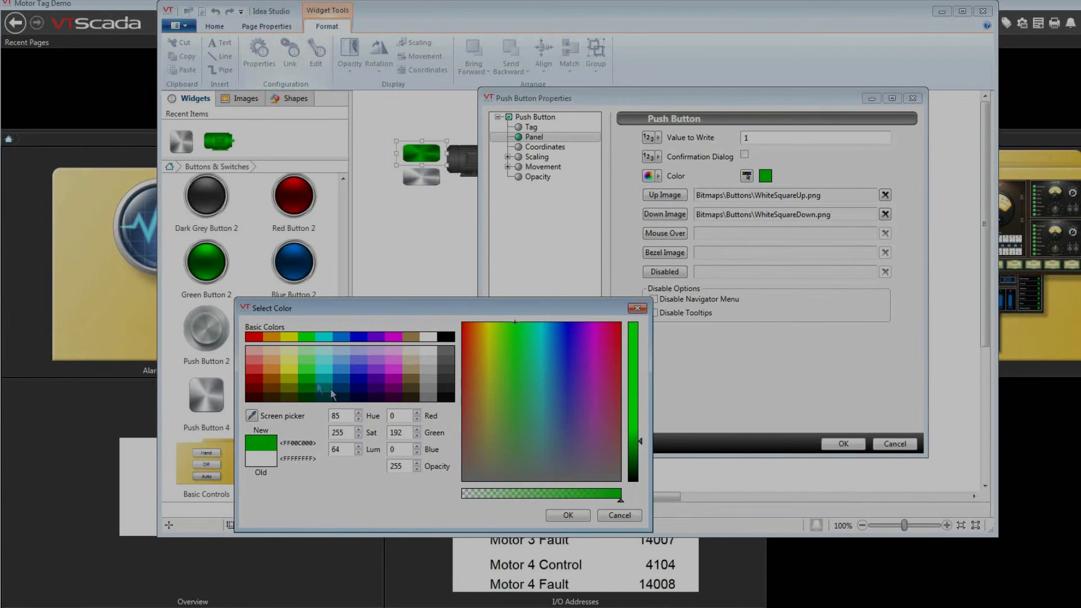
click(548, 515)
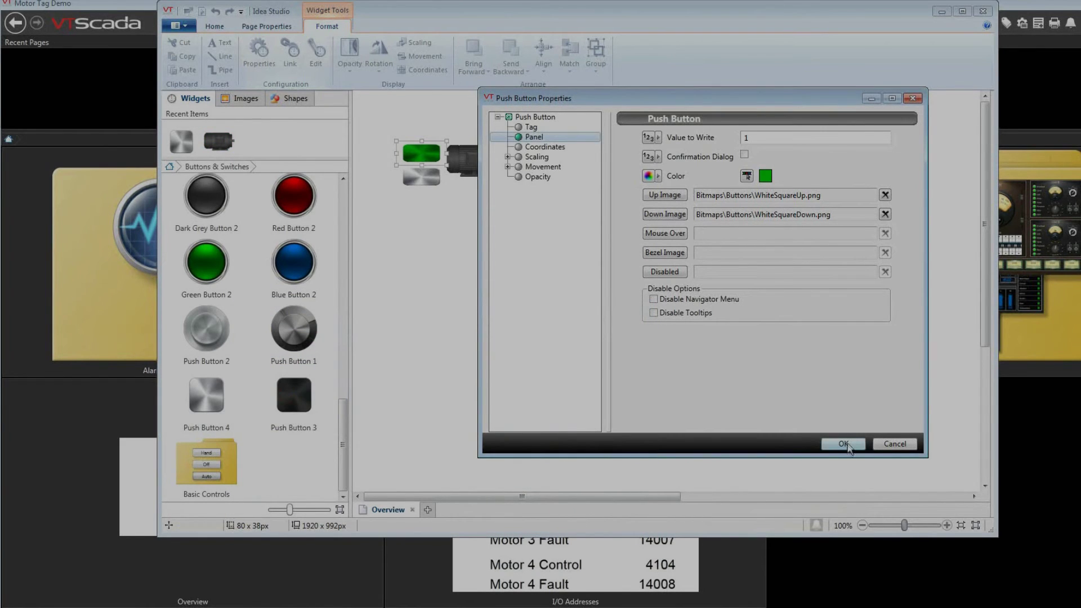
click(844, 444)
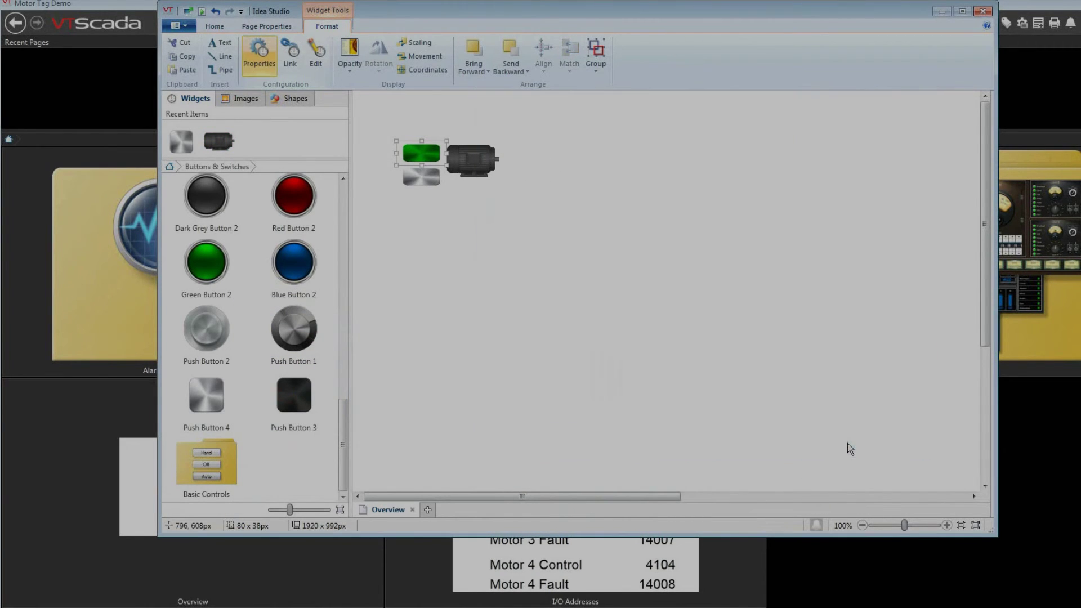
click(428, 180)
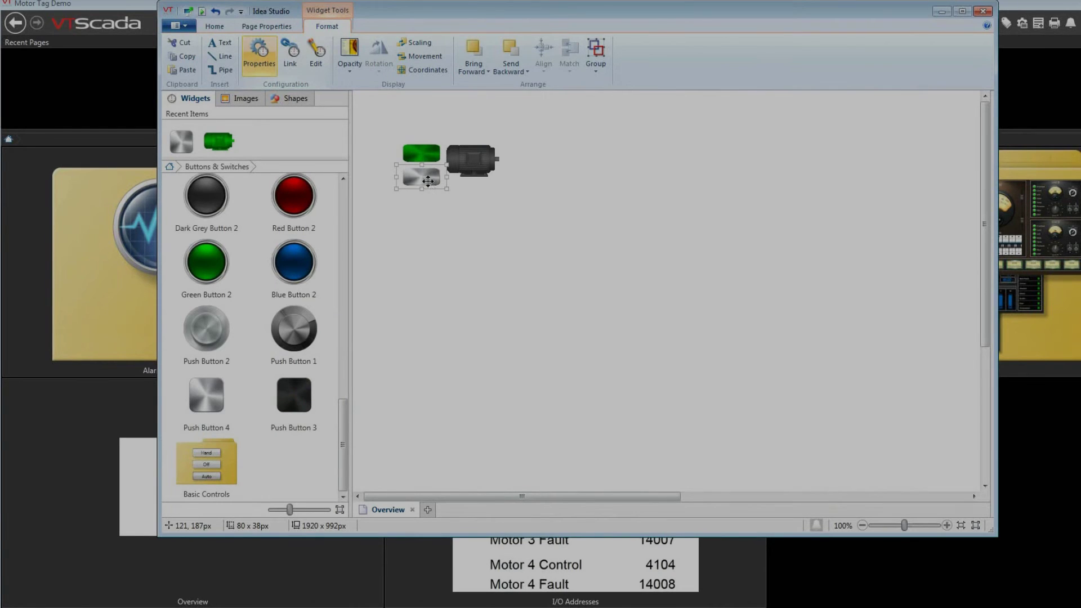
- Link the lower push button to the Motor Control tag
right_click(428, 181)
click(456, 191)
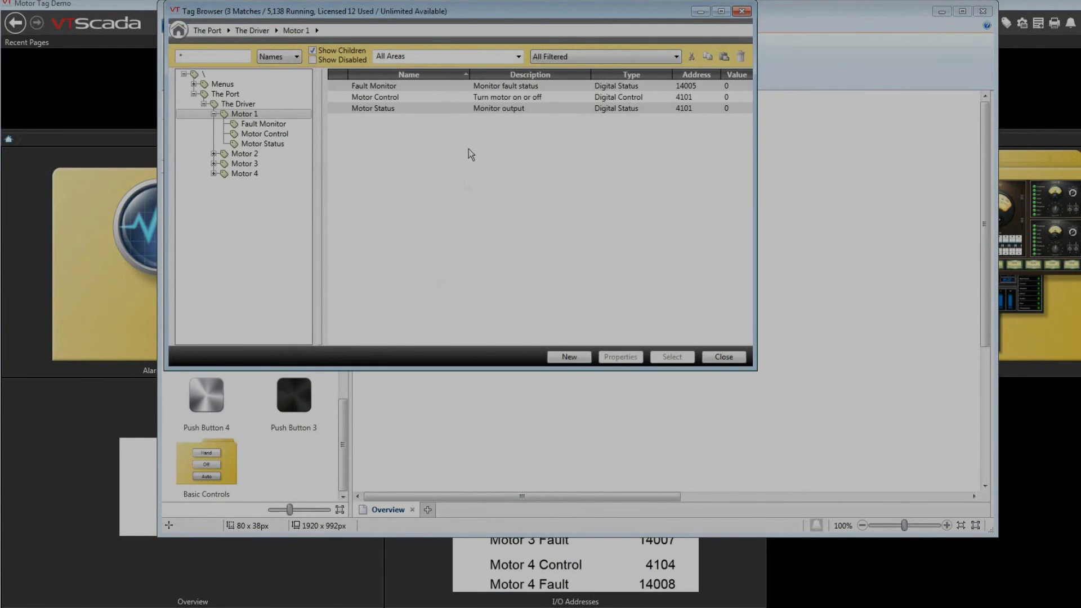
click(393, 98)
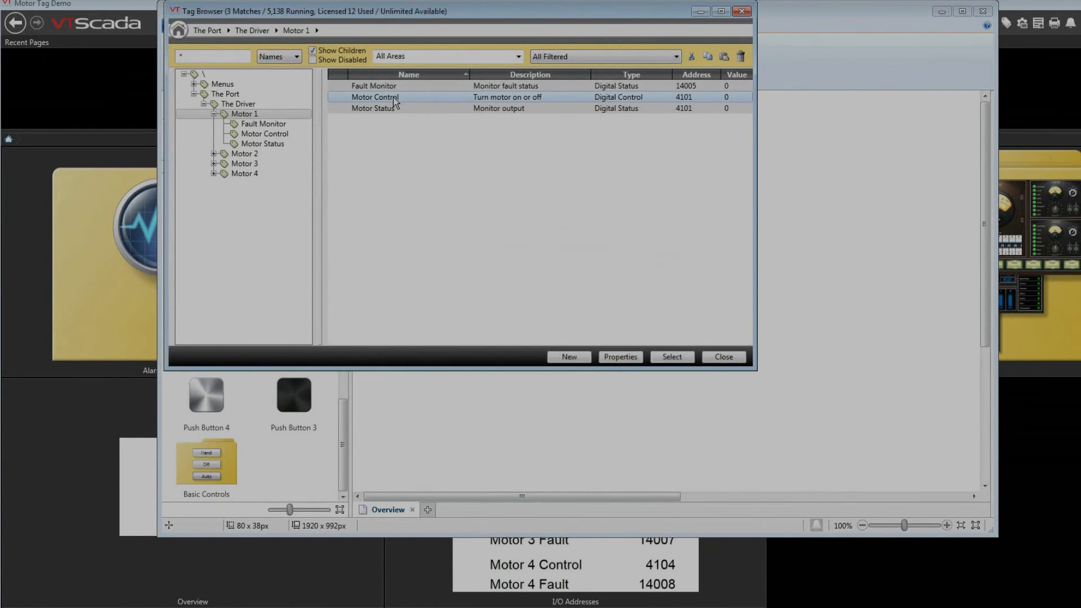
click(671, 357)
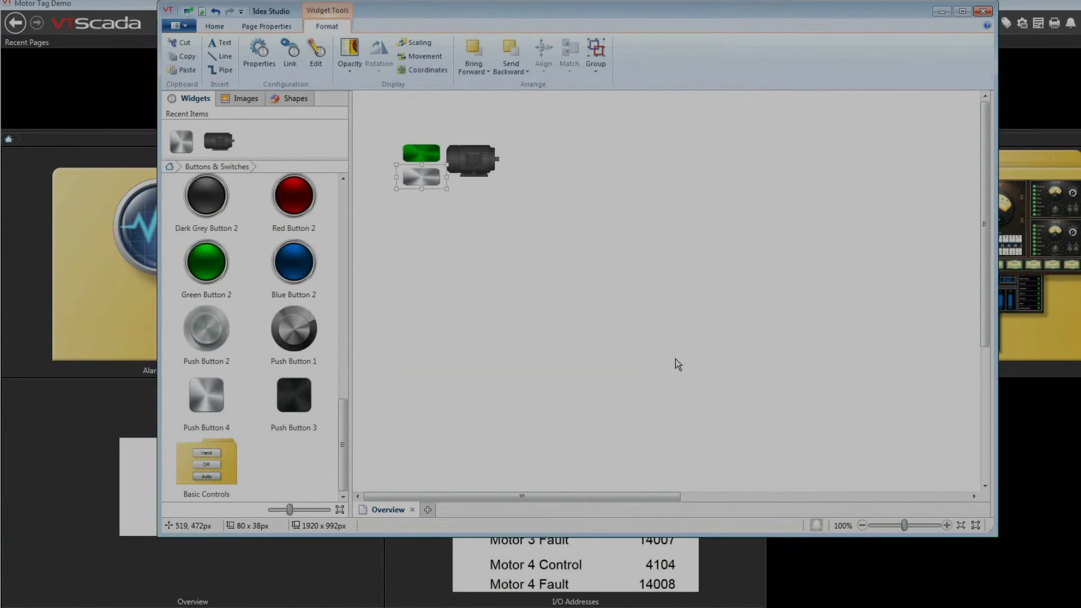
- Set the lower button to write 0, with no confirmation prompt and a dark red colour
click(267, 55)
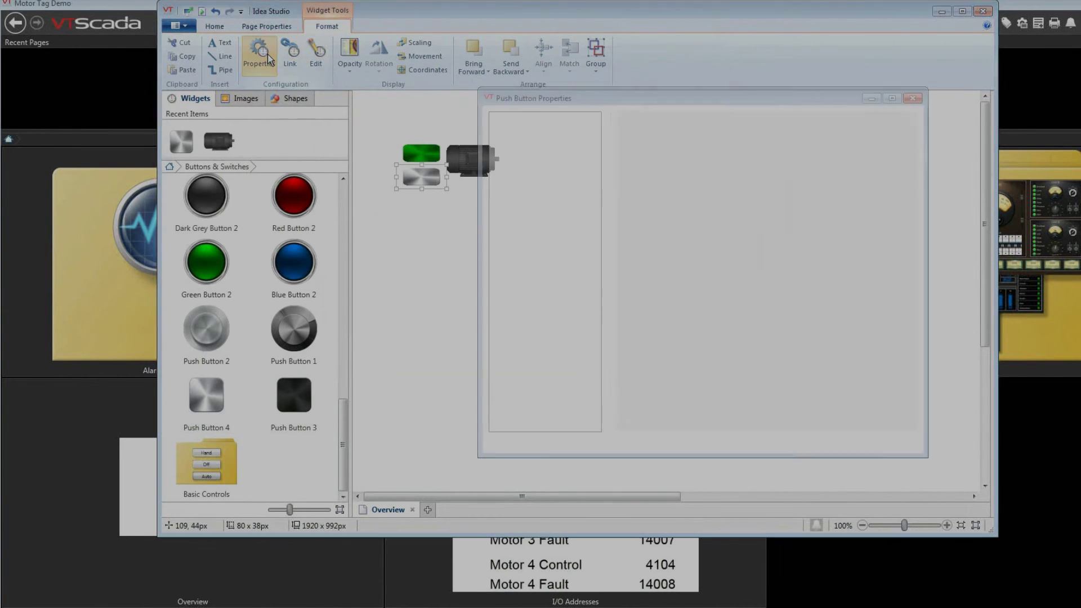
click(748, 140)
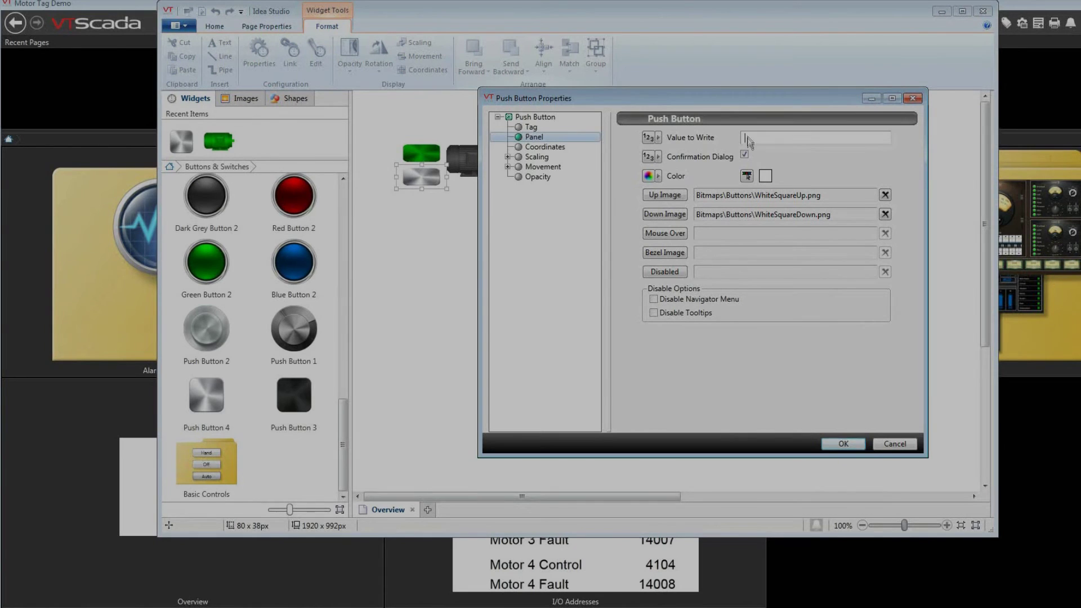
text(0)
click(745, 156)
click(747, 177)
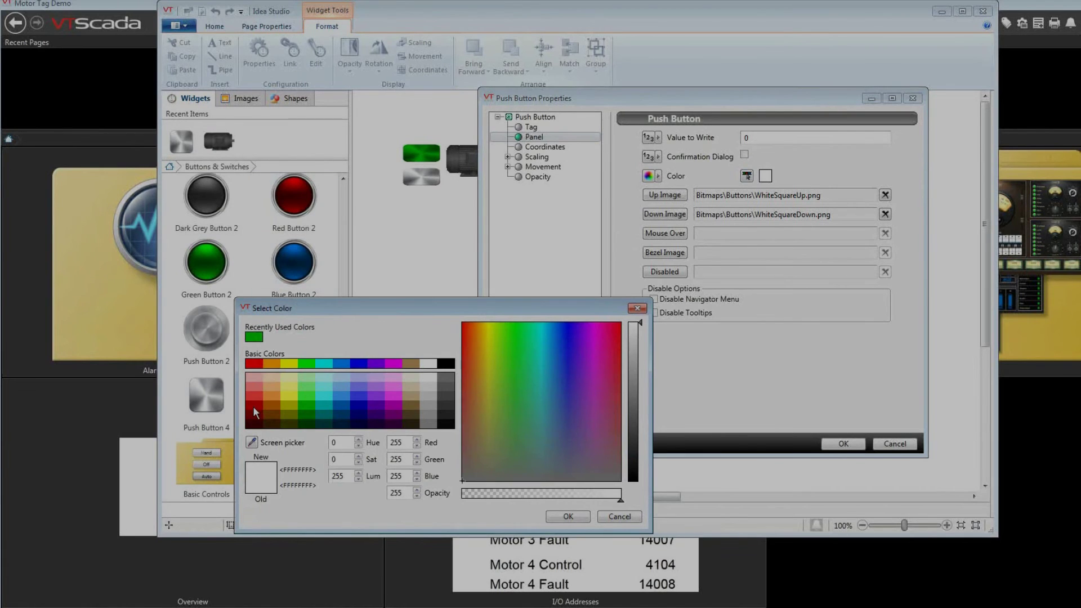
click(253, 409)
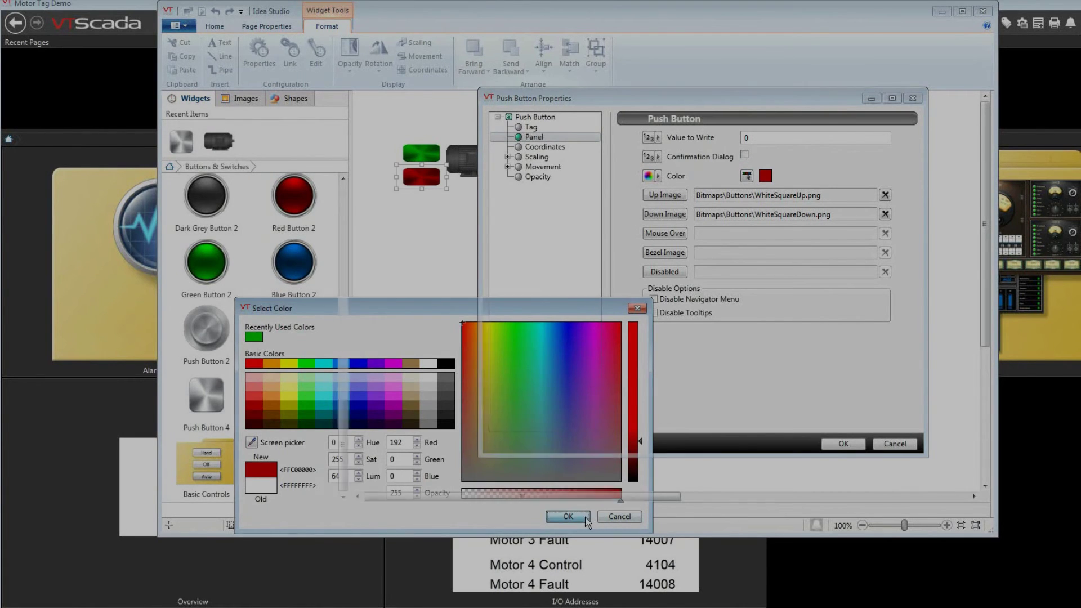
click(566, 516)
click(836, 445)
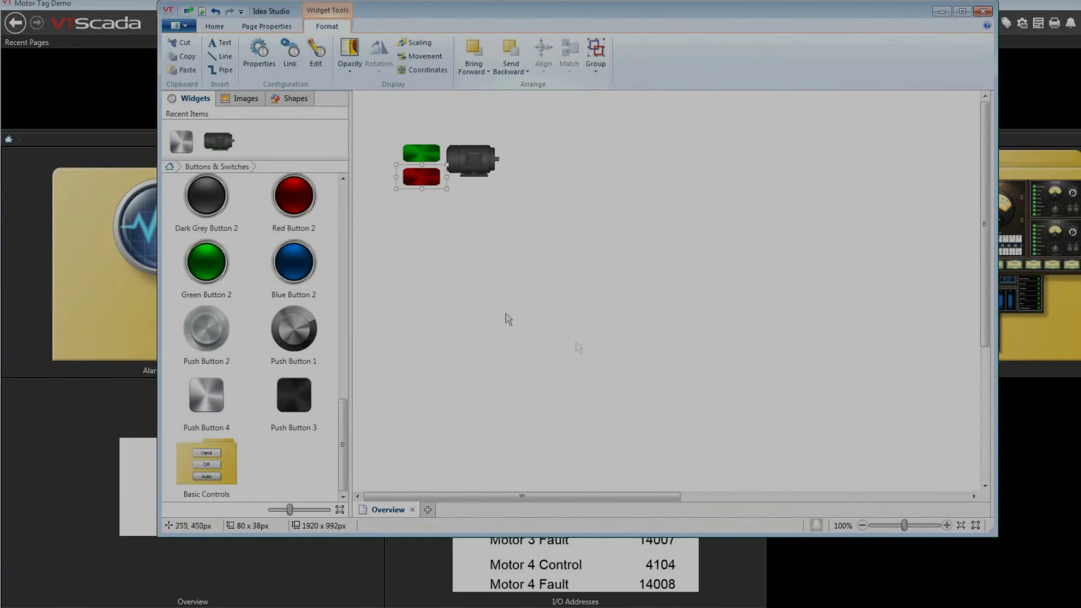
- Place a Backlit Square indicator on the motor and link it to Motor 1's Fault Monitor tag
click(171, 168)
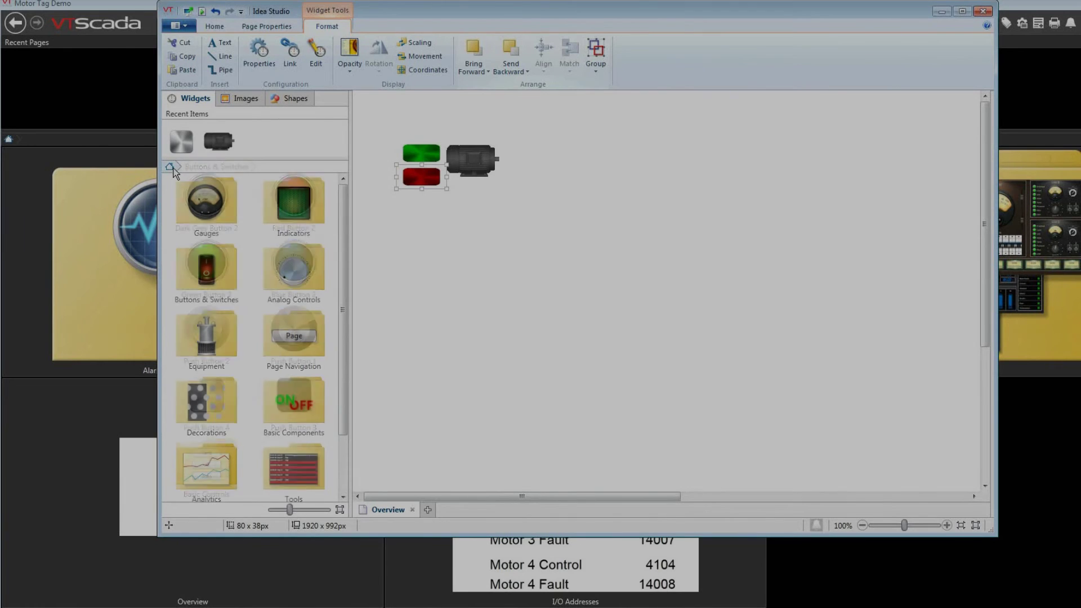
click(292, 210)
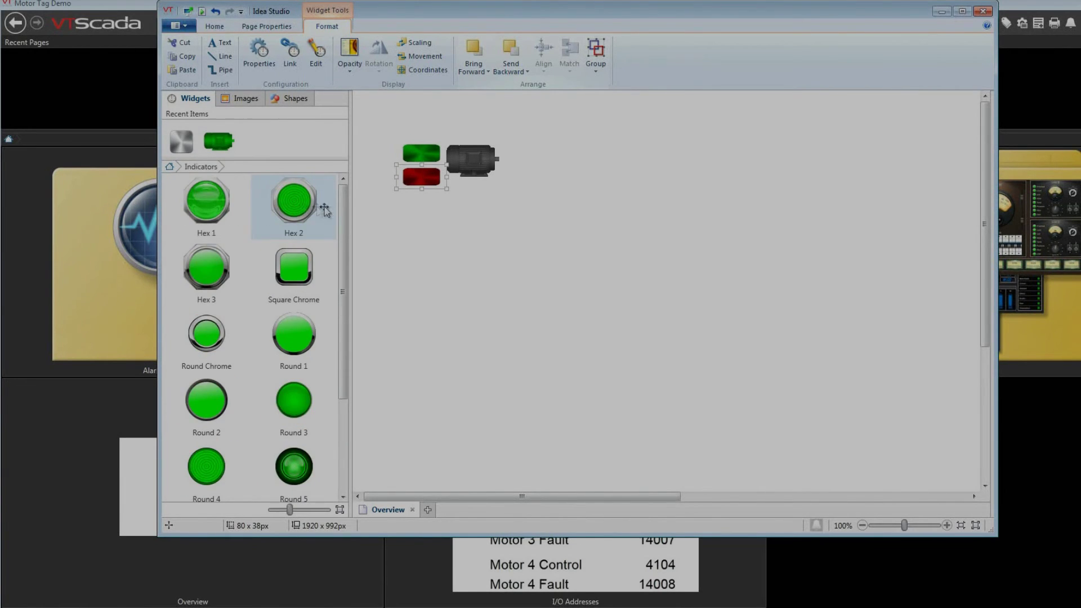
drag(347, 207, 362, 296)
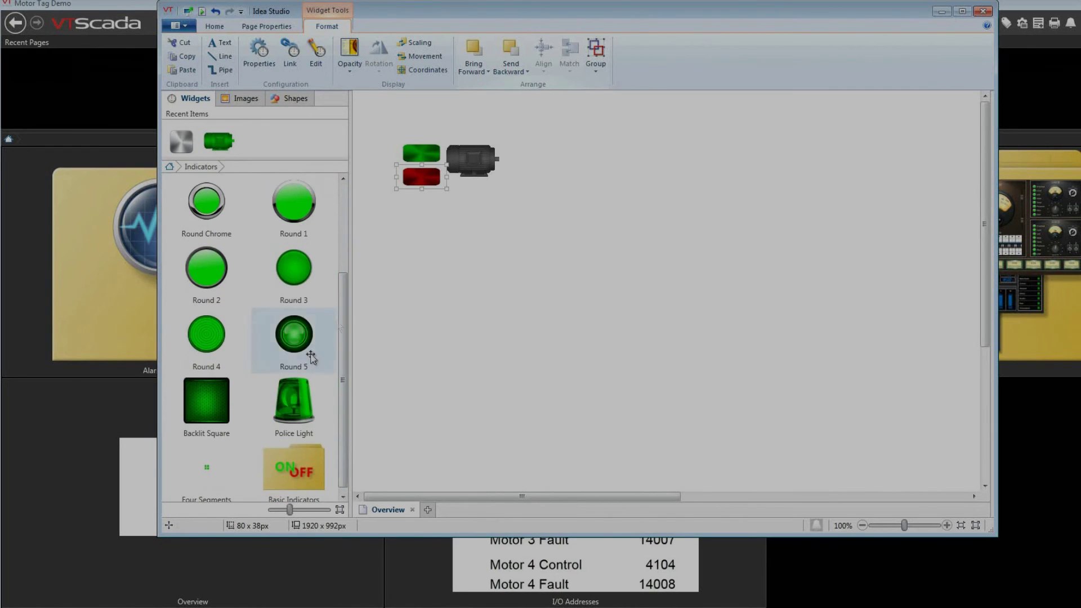
drag(220, 415, 474, 159)
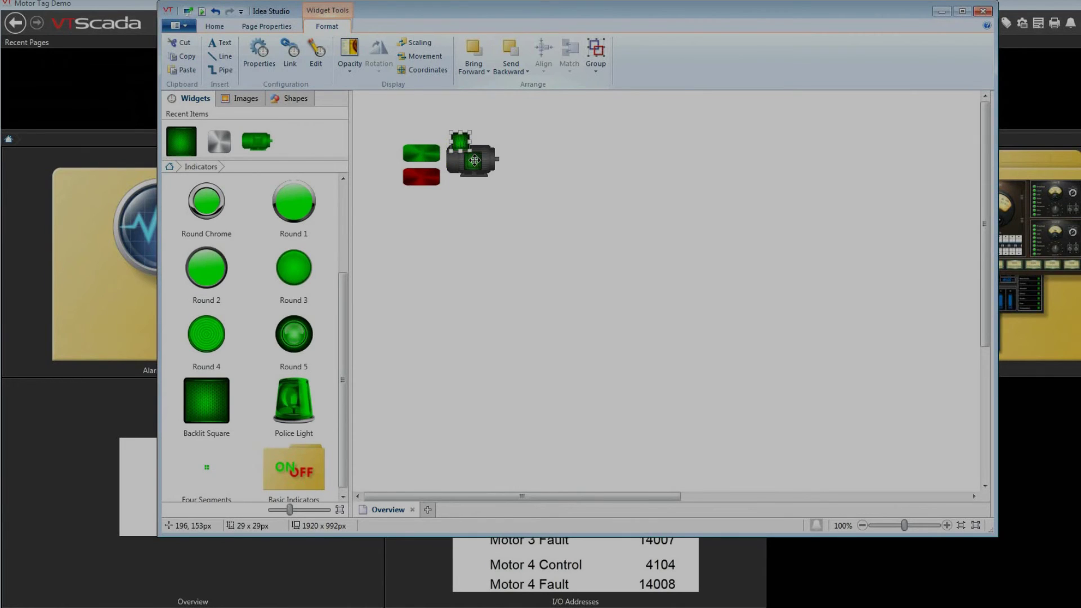
click(310, 65)
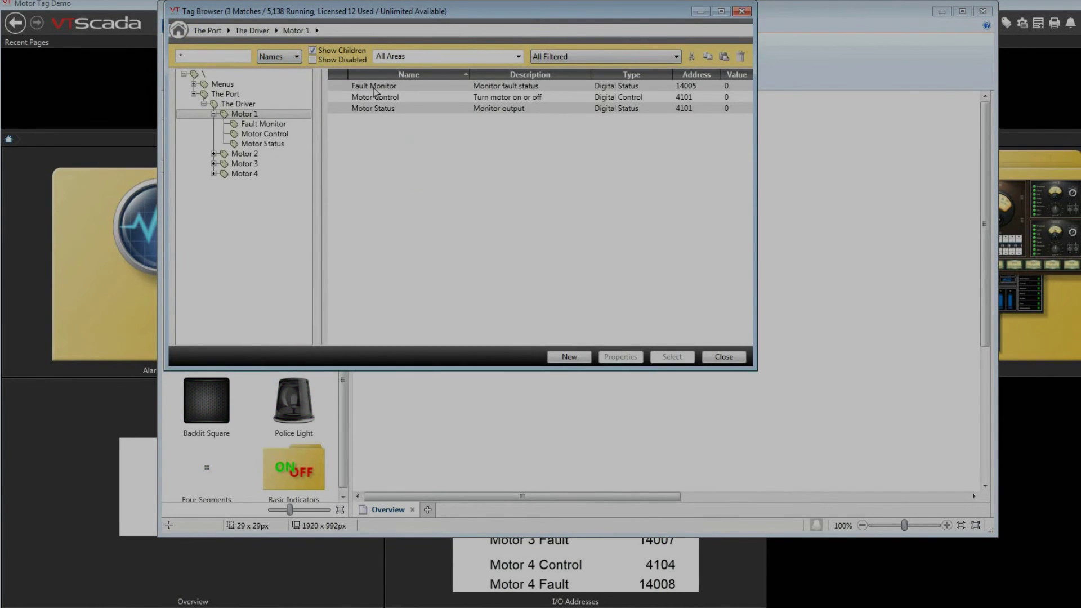
click(374, 89)
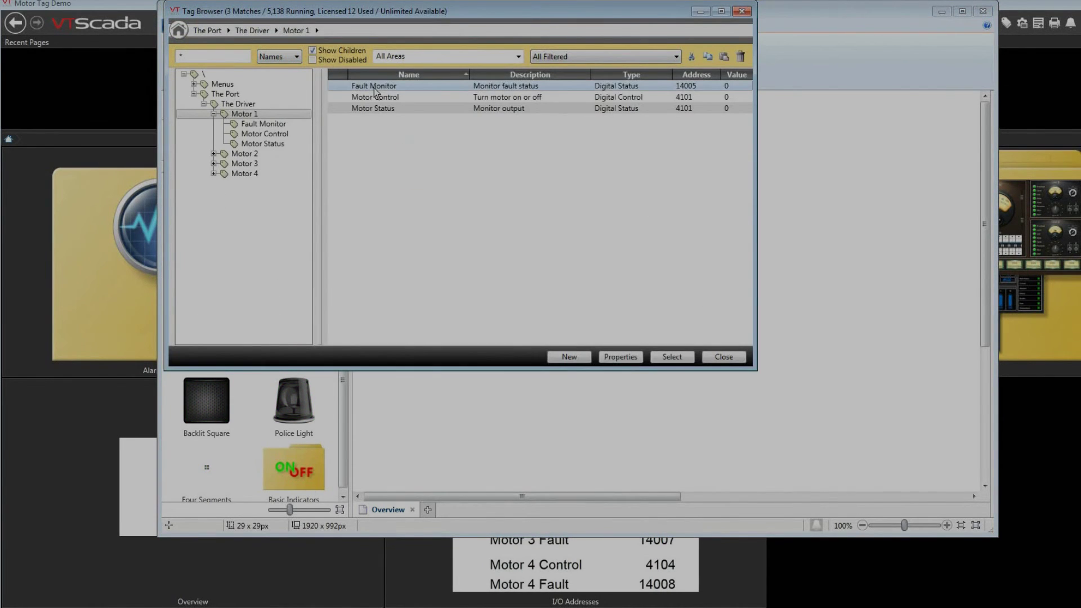
click(672, 357)
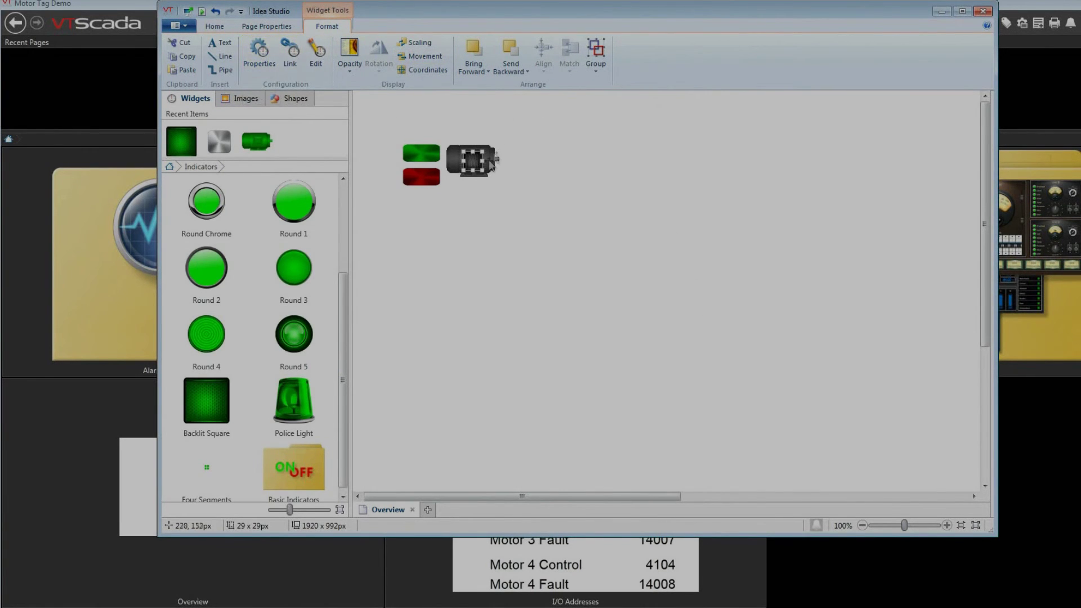
- Nudge the indicator and the red stop button slightly upward, then close the page editor
drag(473, 161, 474, 159)
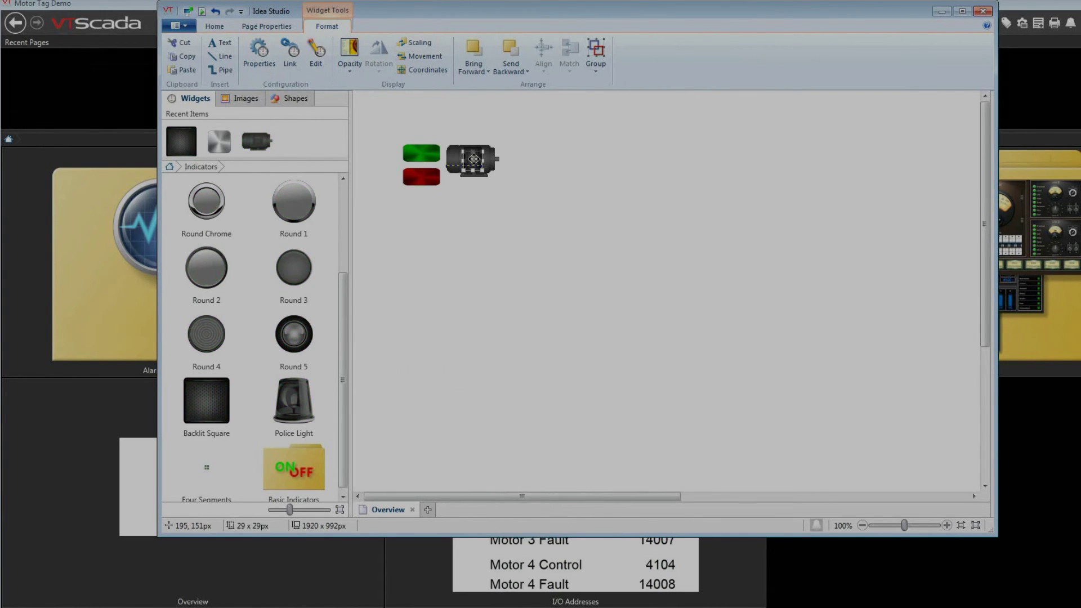
click(644, 268)
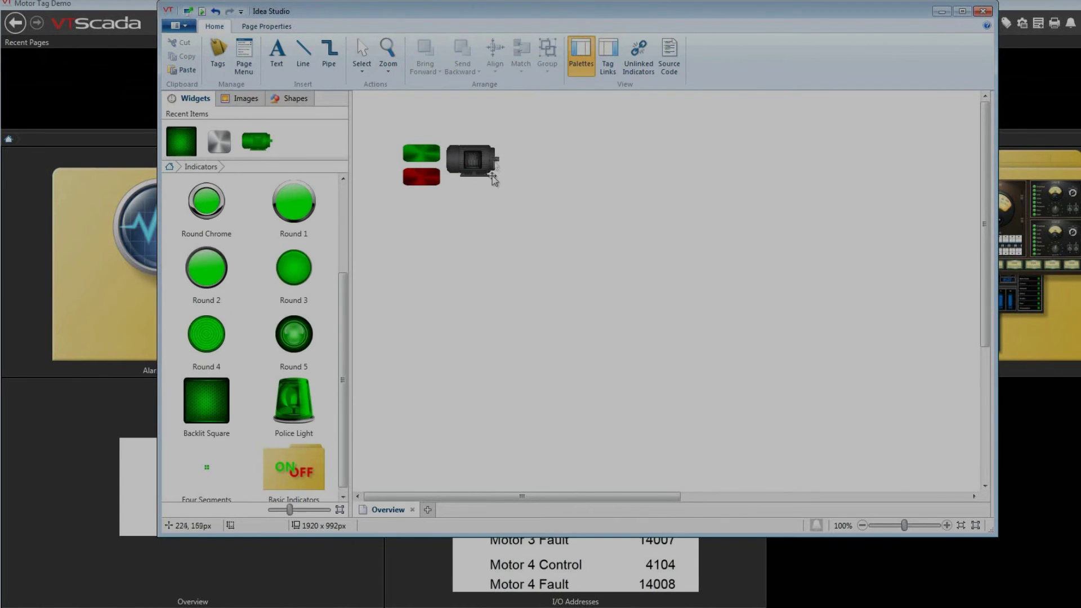
click(430, 179)
drag(430, 179, 430, 175)
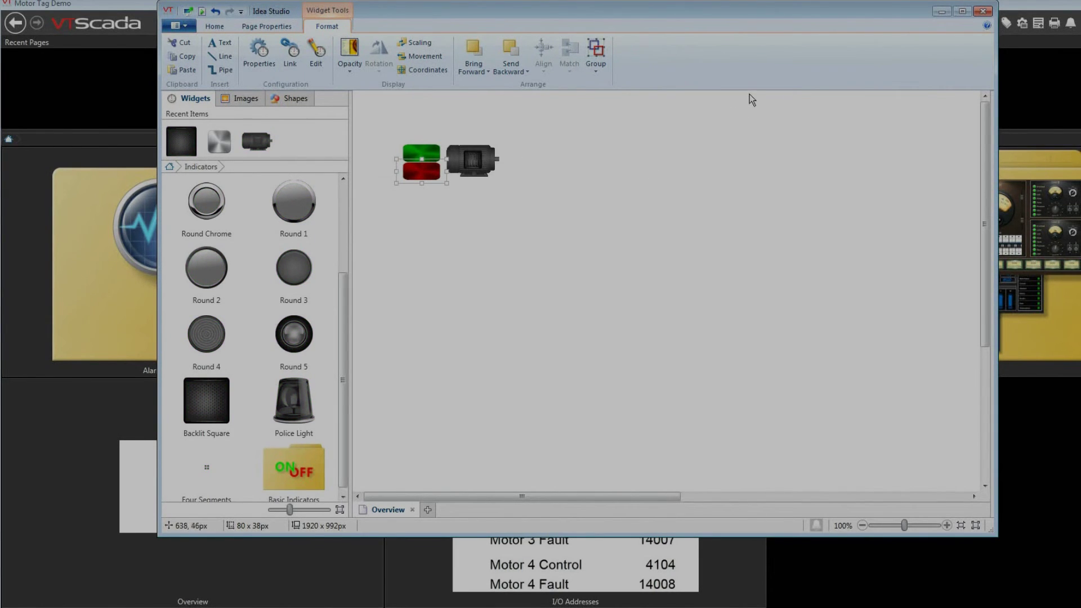
click(982, 12)
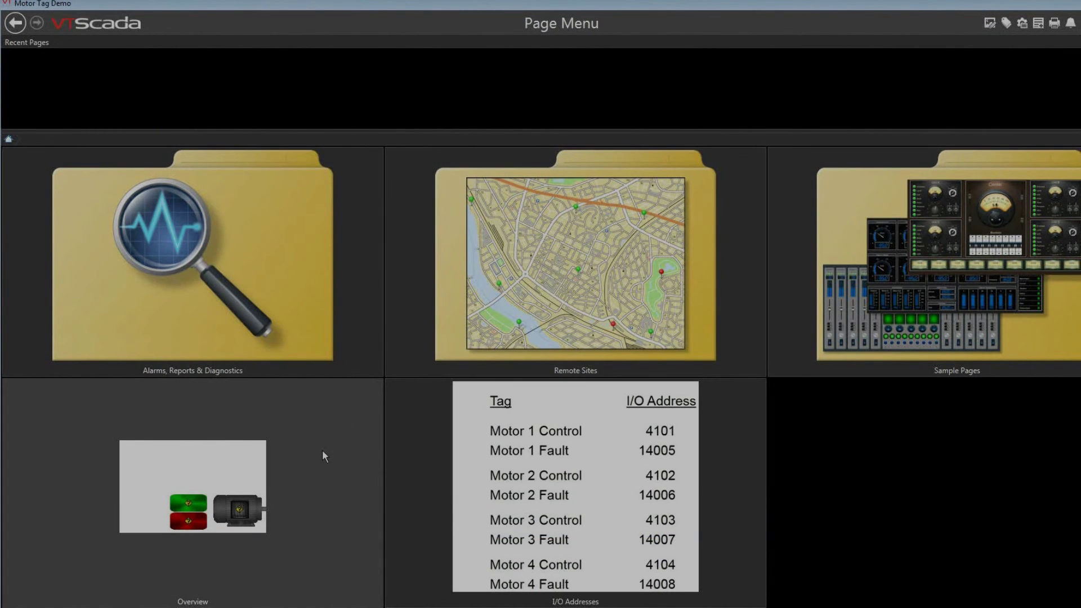
- Open the Overview page and run then stop the motor twice using the green and red buttons
click(322, 451)
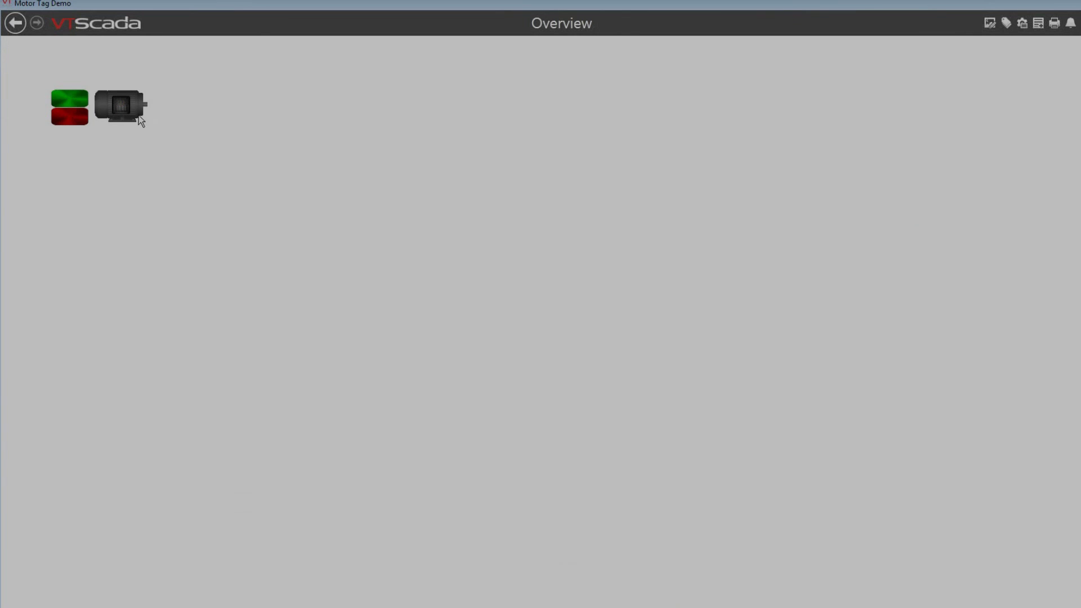
click(79, 102)
click(78, 120)
click(69, 98)
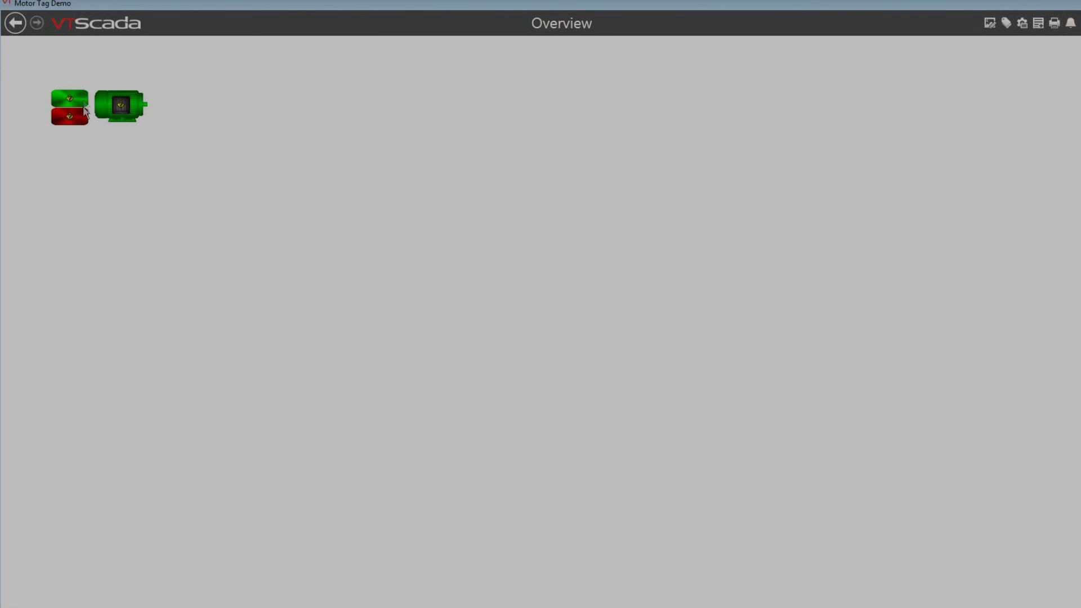
click(83, 118)
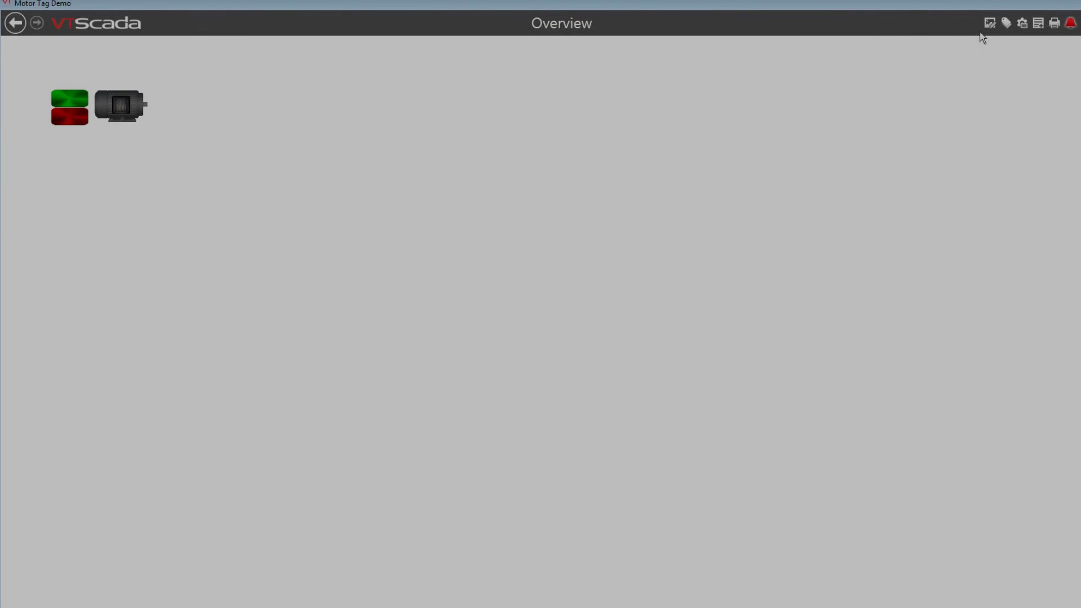
- In the Tag Browser, set the SystemStyle tag's Basic ON colour to dark red and save
click(1006, 23)
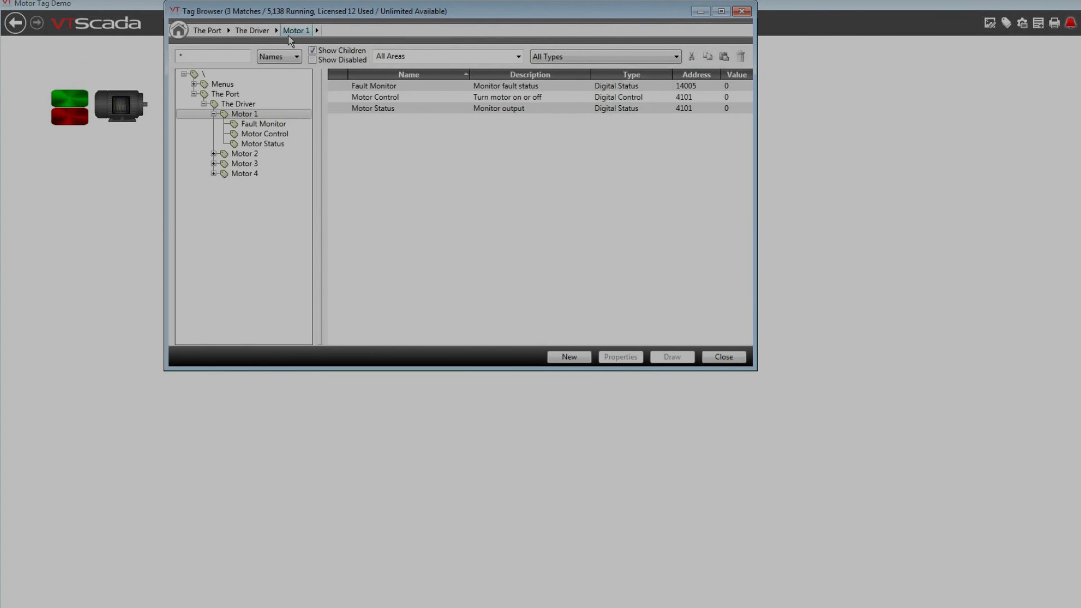
click(220, 74)
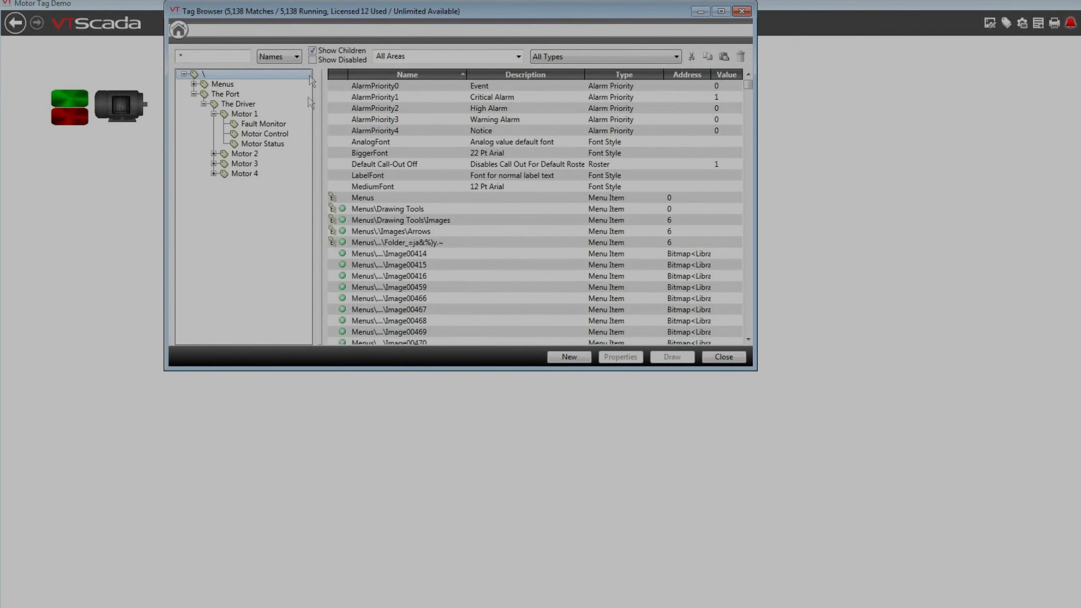
click(313, 50)
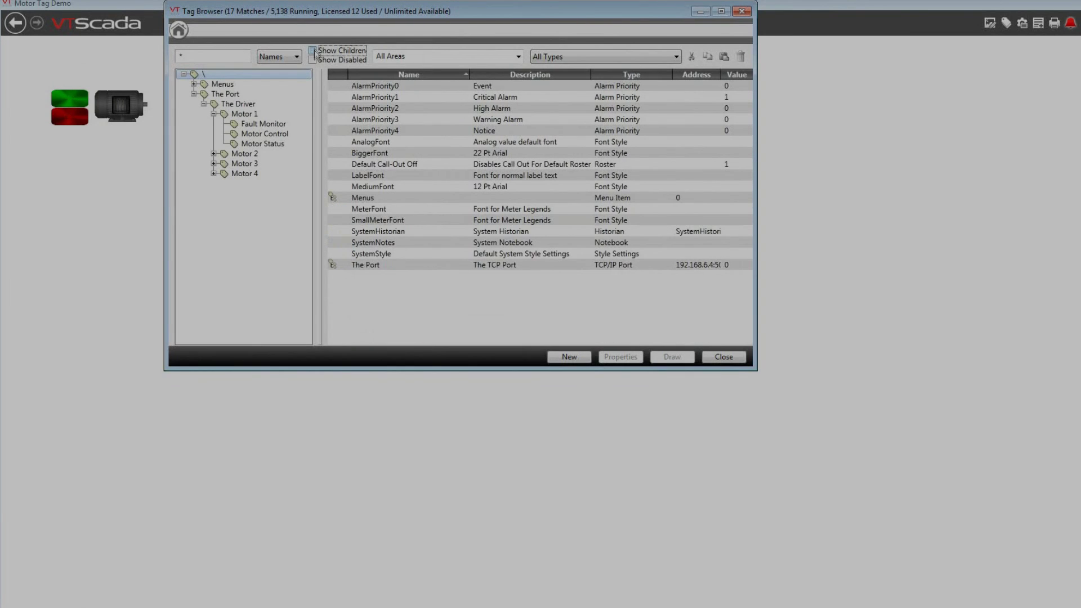
click(410, 255)
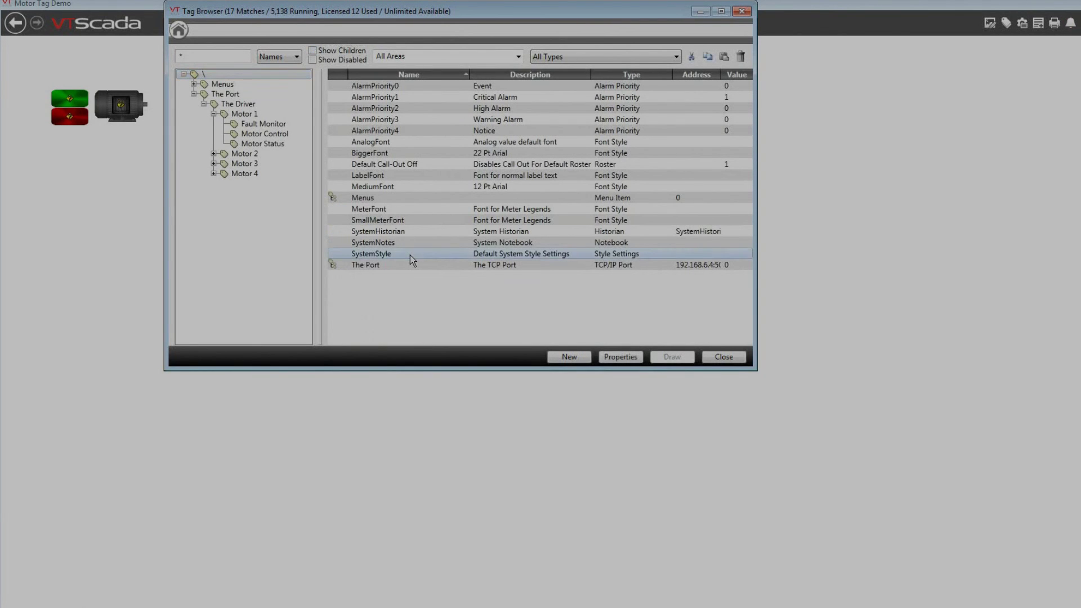
click(610, 354)
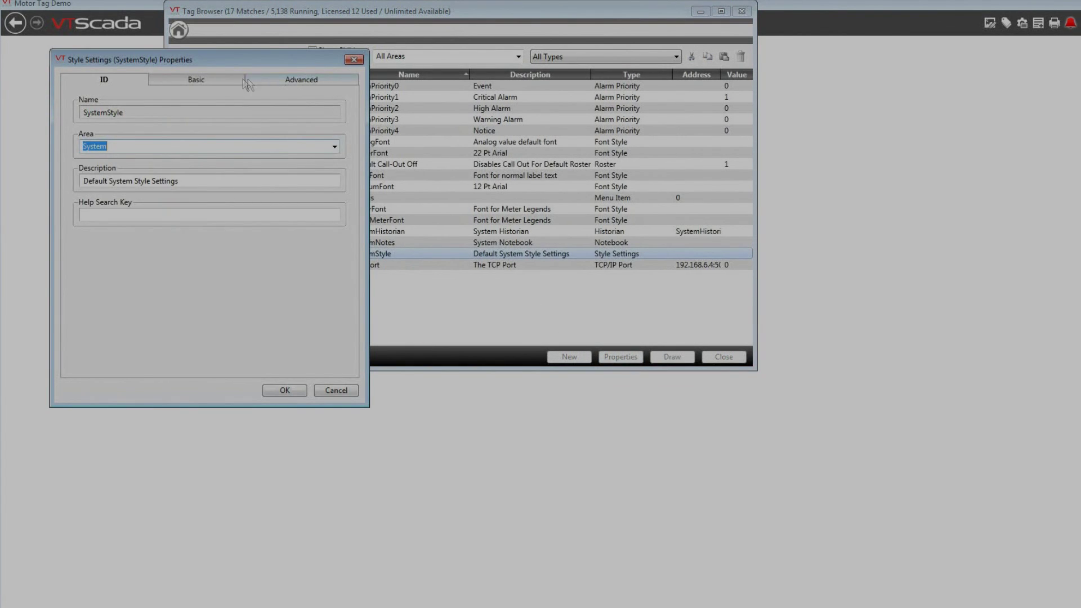
click(219, 82)
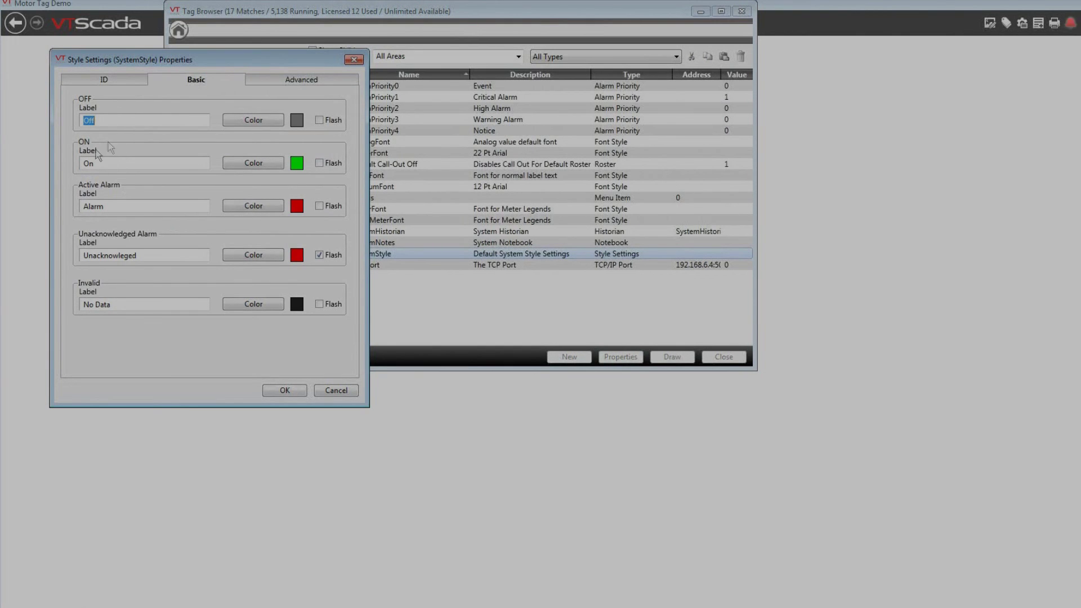
click(244, 165)
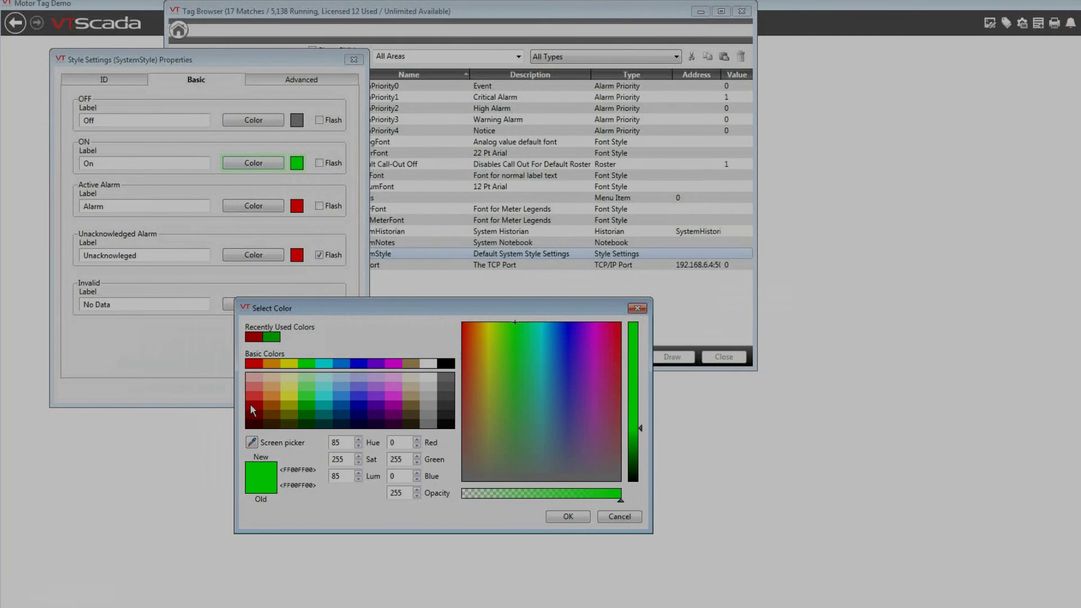
click(250, 404)
click(557, 518)
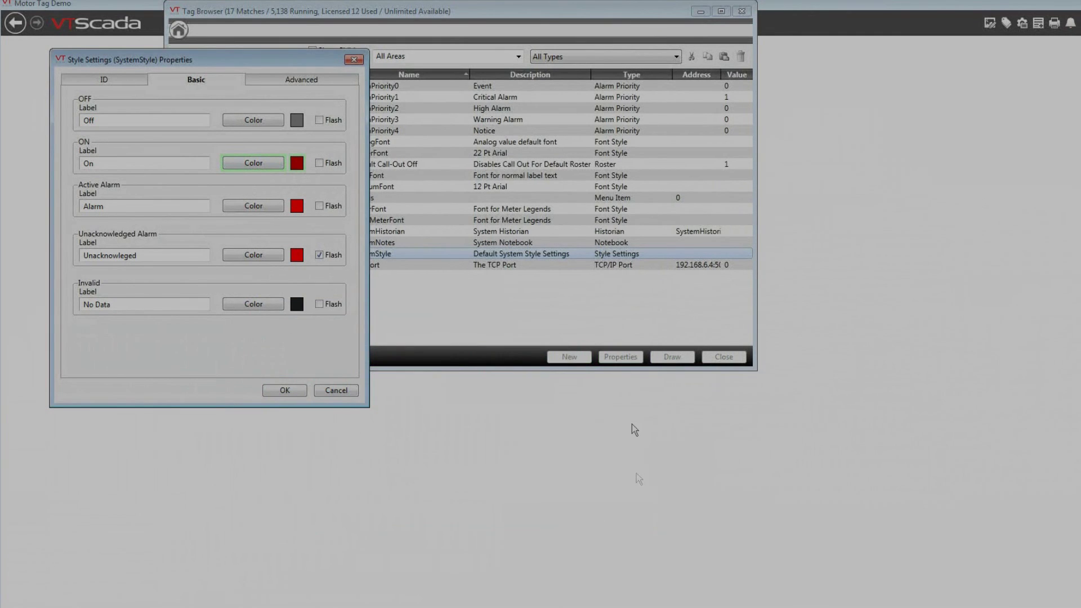
click(282, 391)
- Close the tag list and start the motor with the green button to see the dark red colour
click(723, 357)
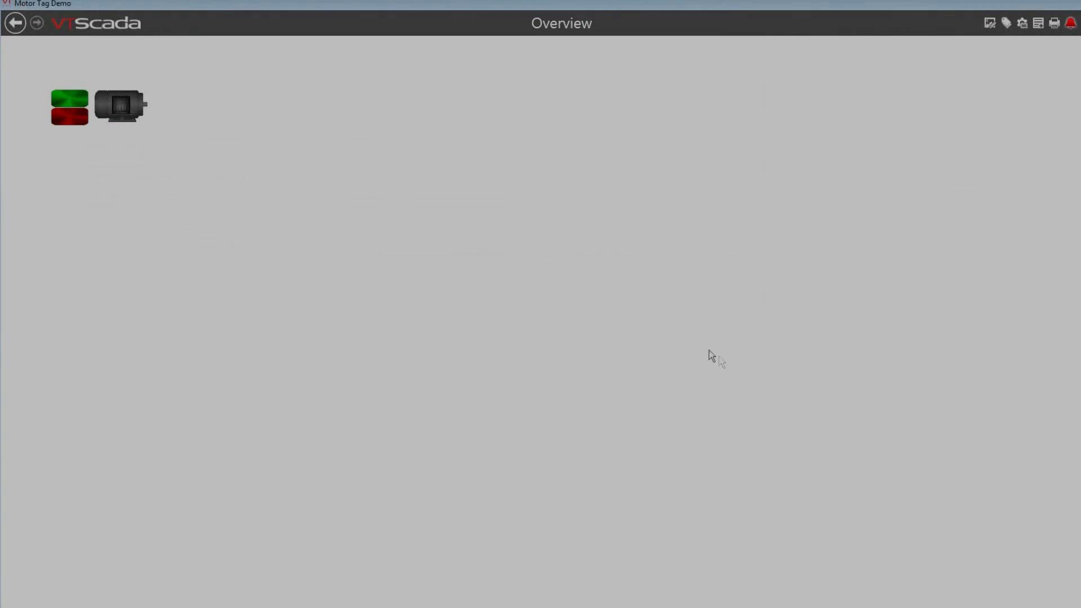
click(69, 100)
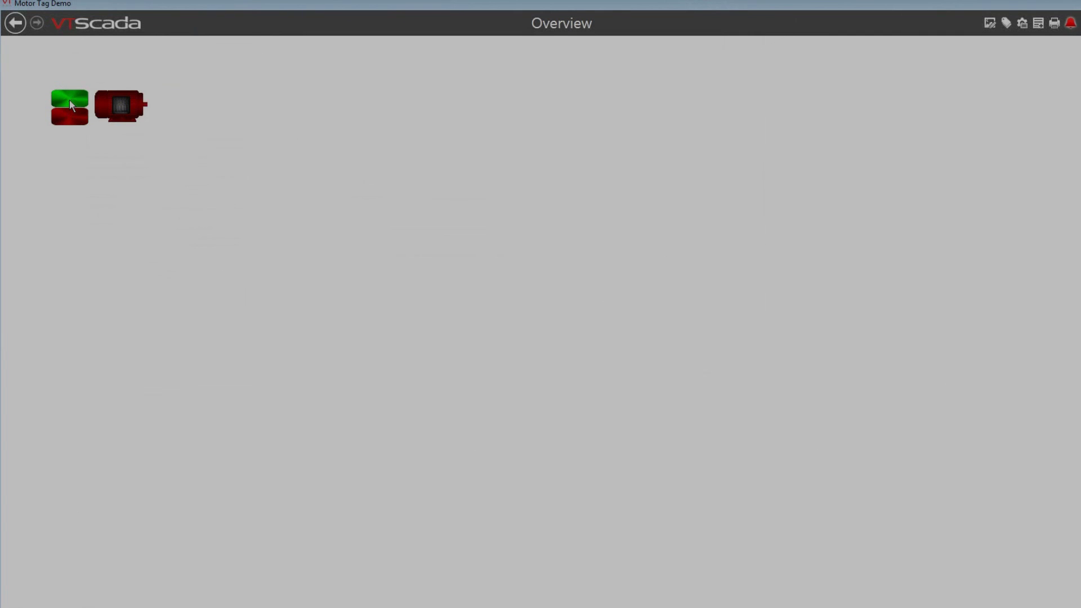